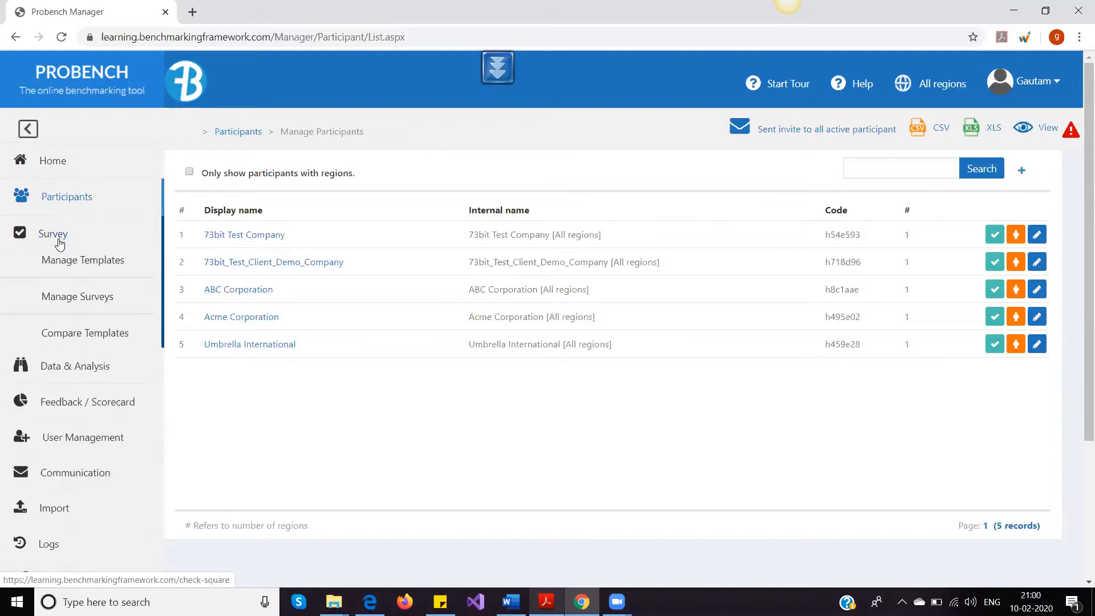
Open the Diversity Benchmark survey template for editing.
left_click(63, 263)
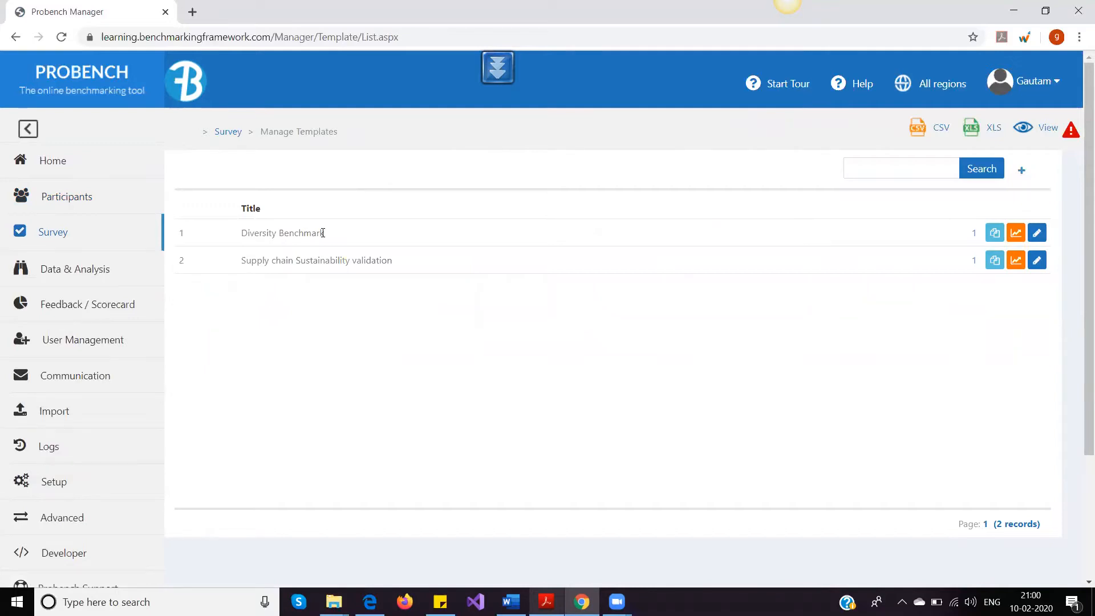
left_click(1036, 234)
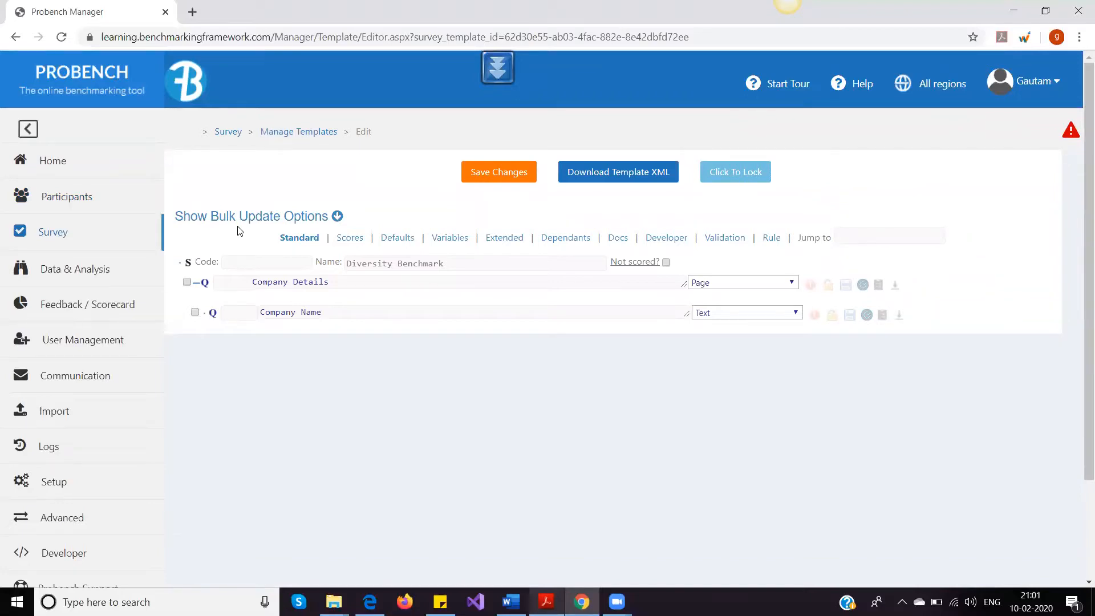
Add a question titled "No of employees" under Company Details and set its type to Number.
mouse_move(205, 282)
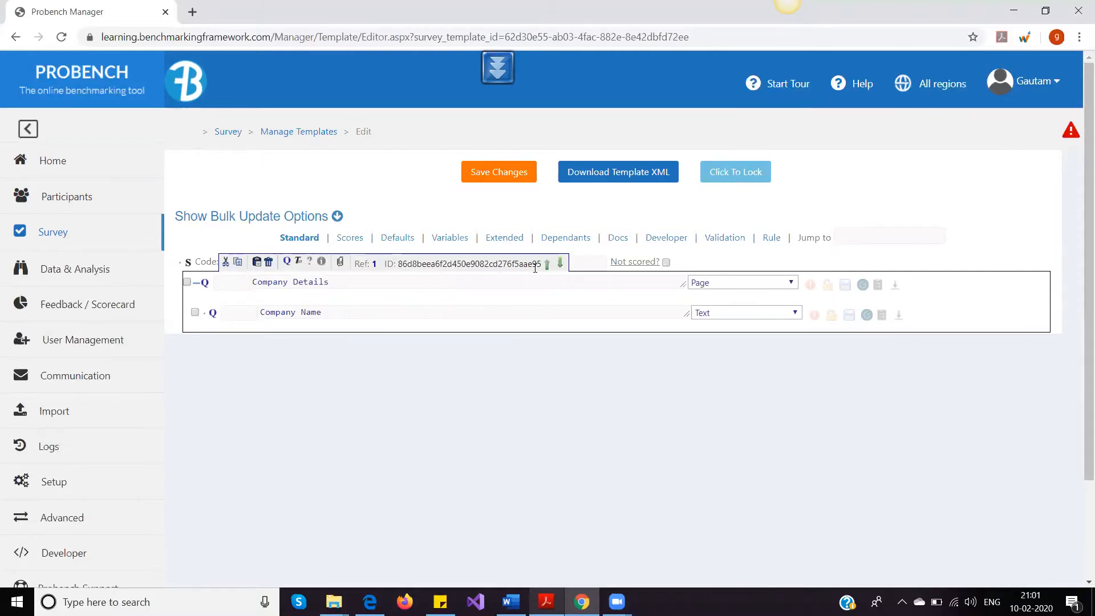
mouse_move(219, 263)
mouse_move(223, 312)
left_click(287, 264)
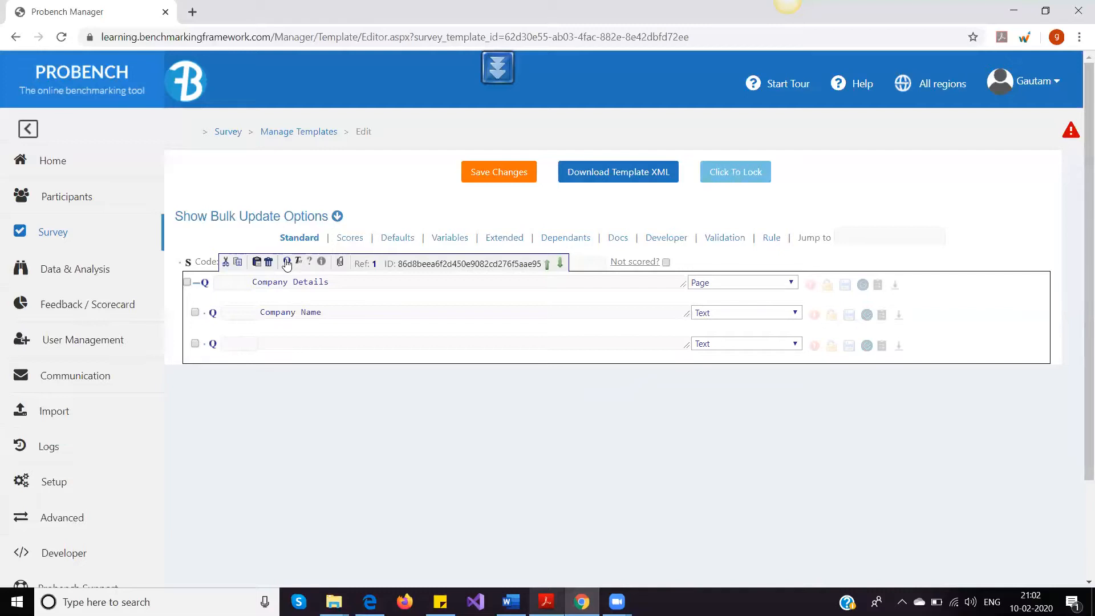
left_click(289, 305)
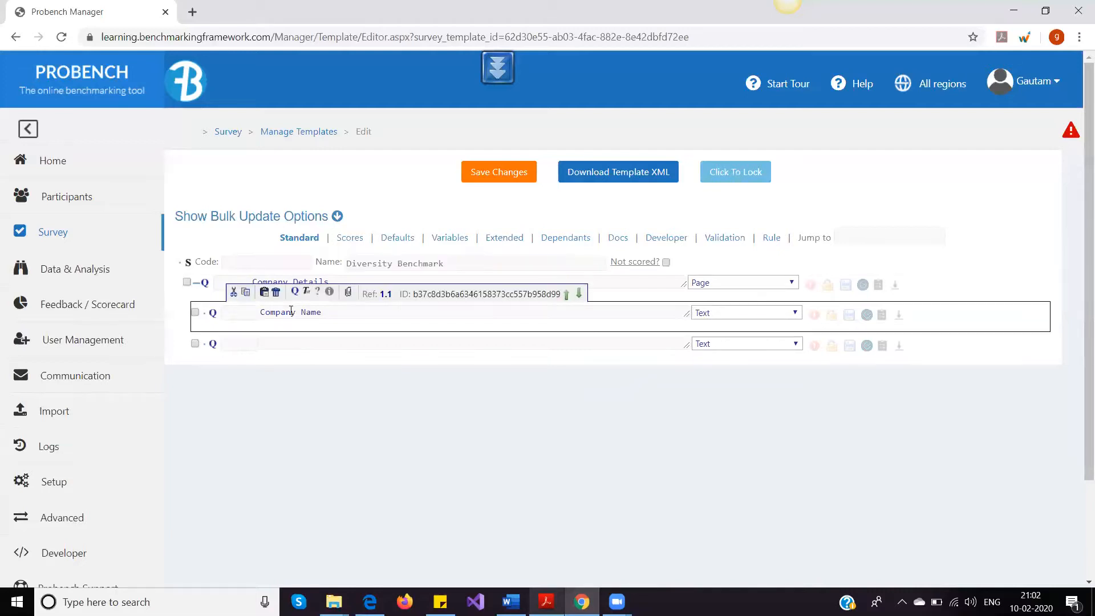
left_click(286, 342)
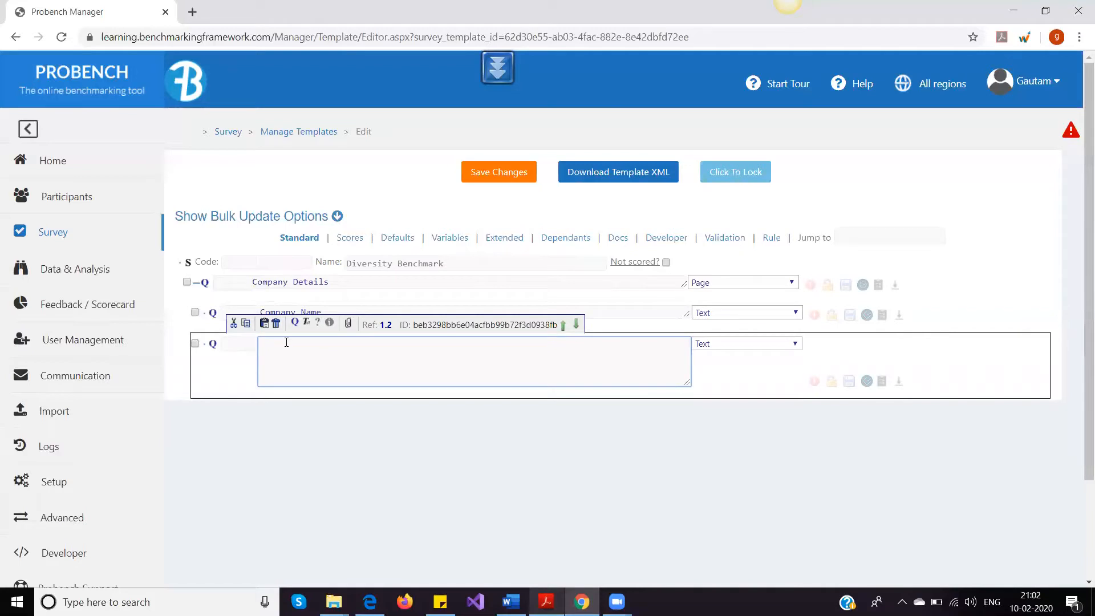
type("No of emplyeeso")
key("Tab")
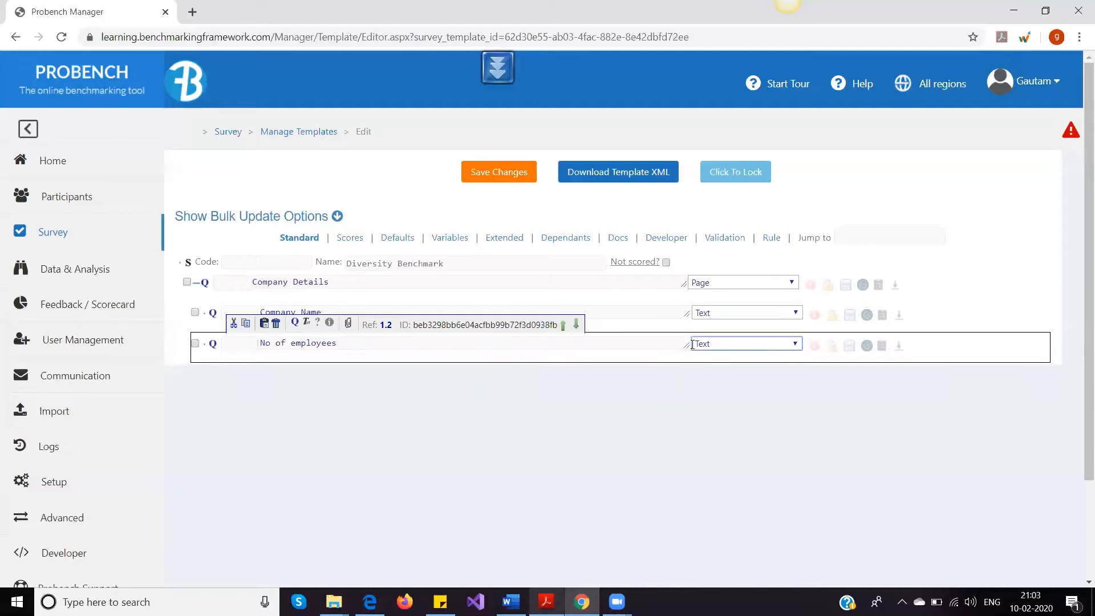
left_click(715, 345)
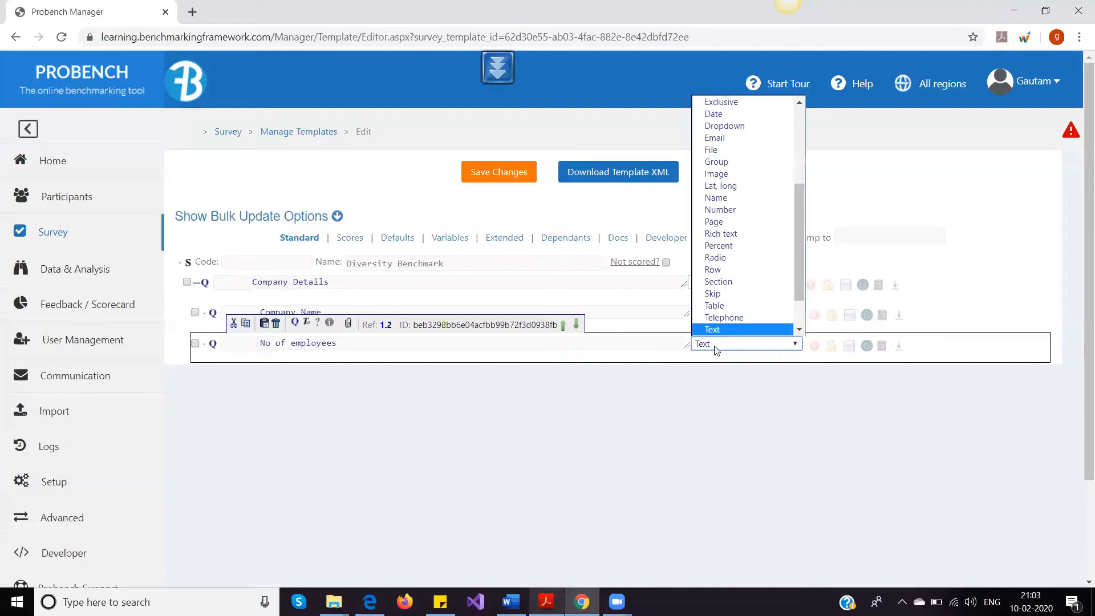
left_click(717, 212)
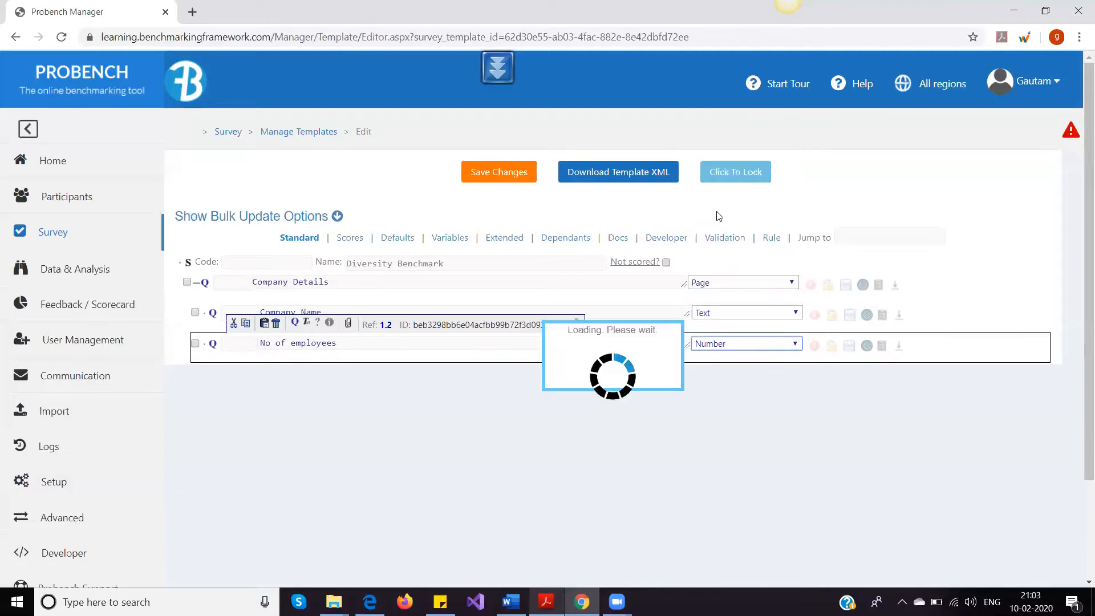
left_click(758, 344)
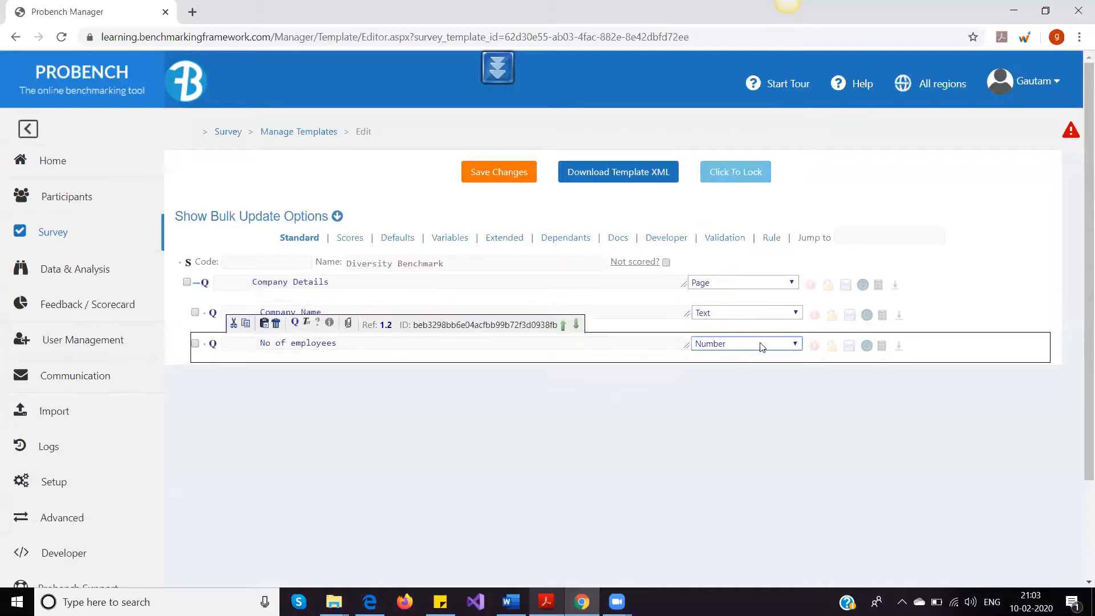
left_click(762, 346)
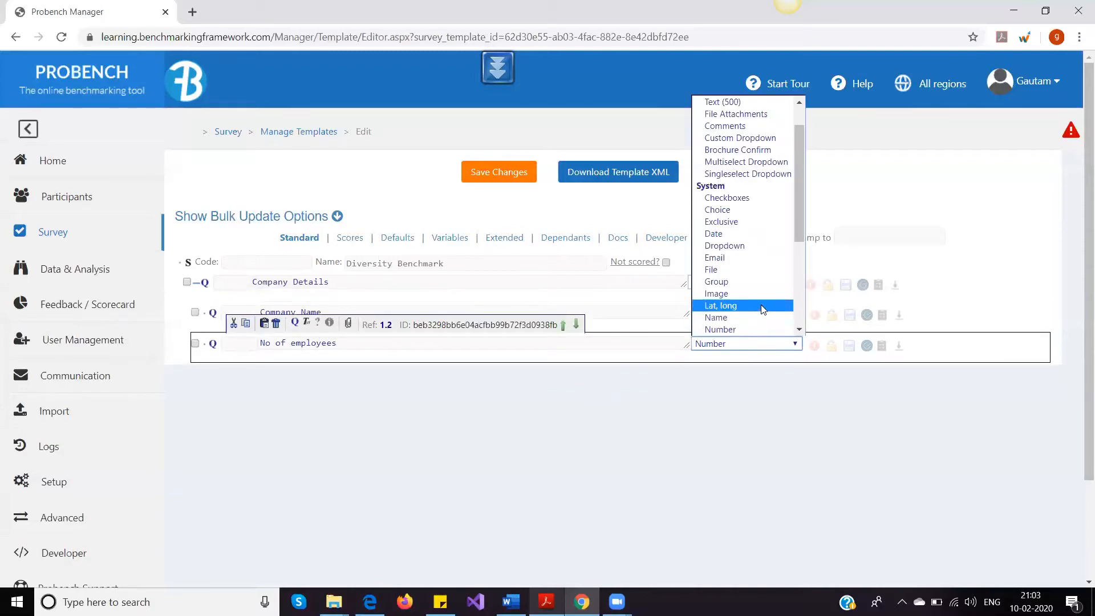
scroll(760, 305, "up", 2)
scroll(763, 309, "down", 5)
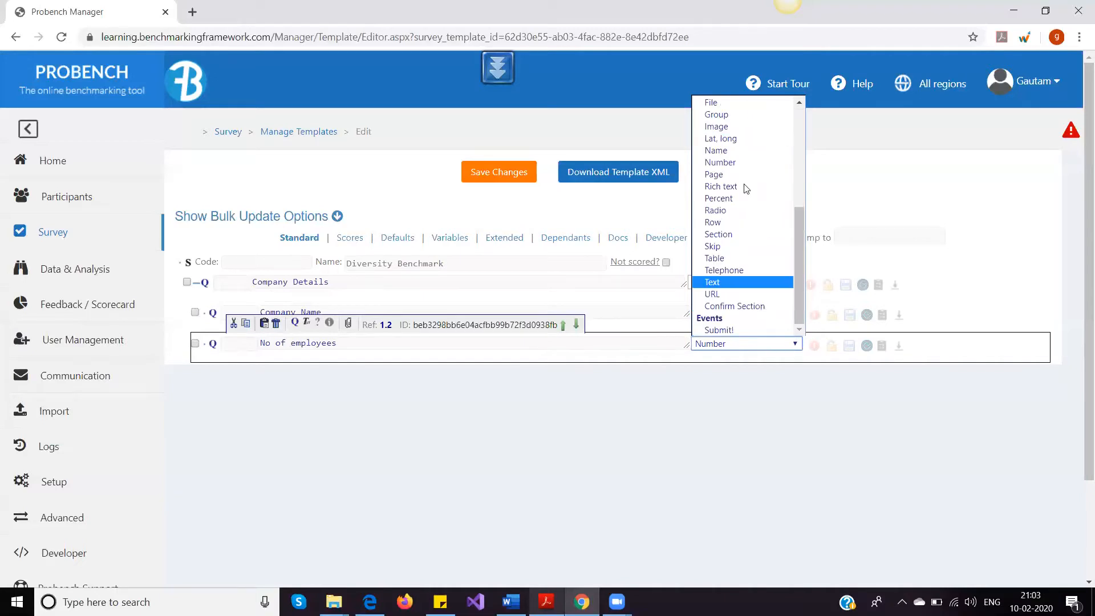
scroll(734, 282, "up", 3)
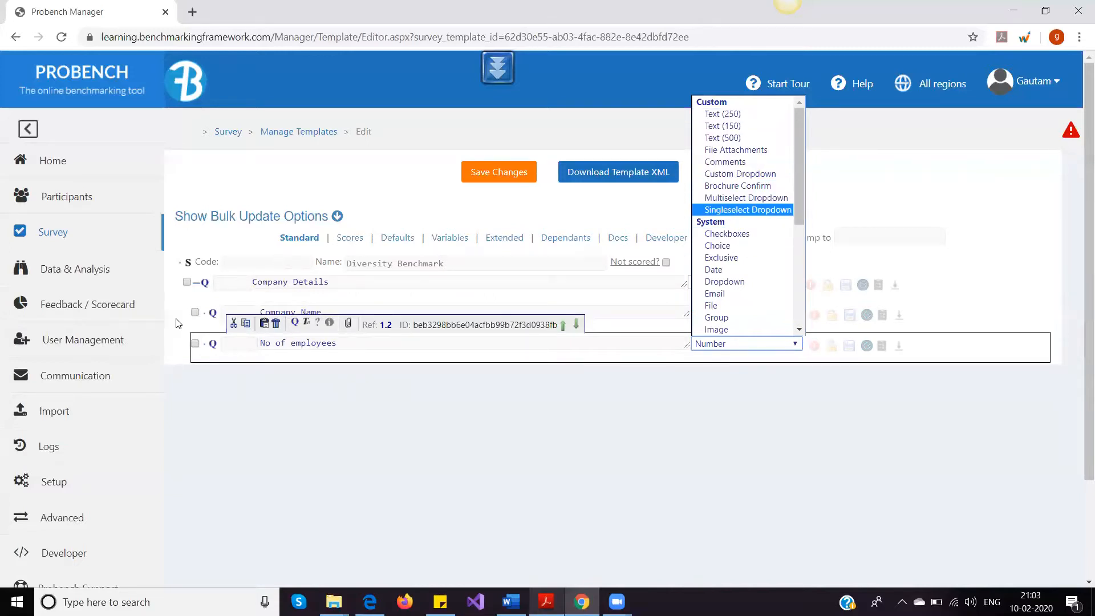
left_click(251, 308)
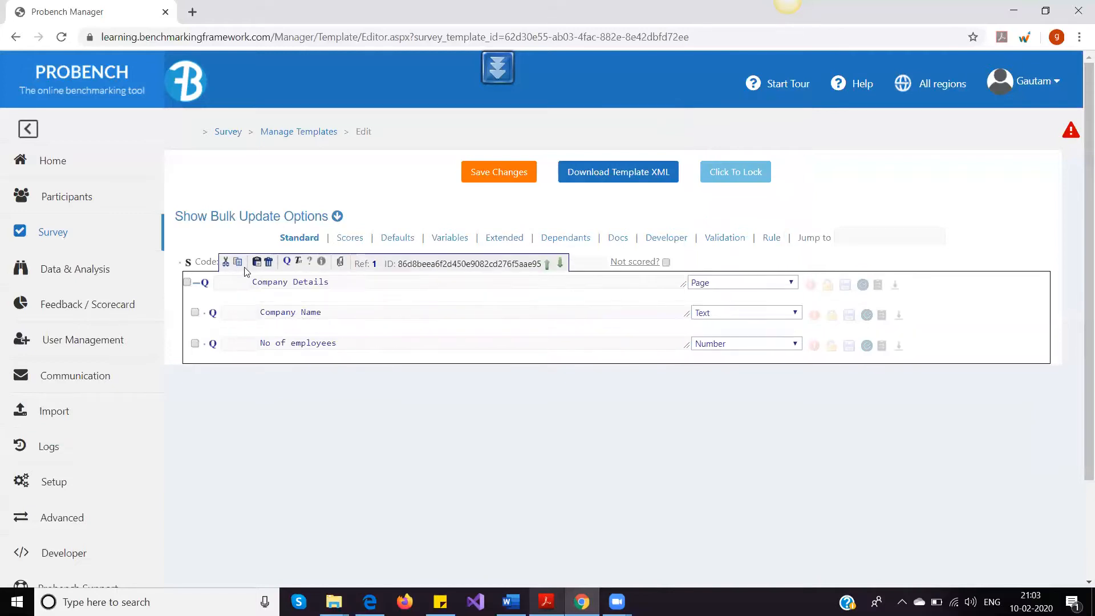
Add another question under Company Details titled "Do you operate globally".
left_click(286, 264)
left_click(287, 371)
type("Do you operate globally")
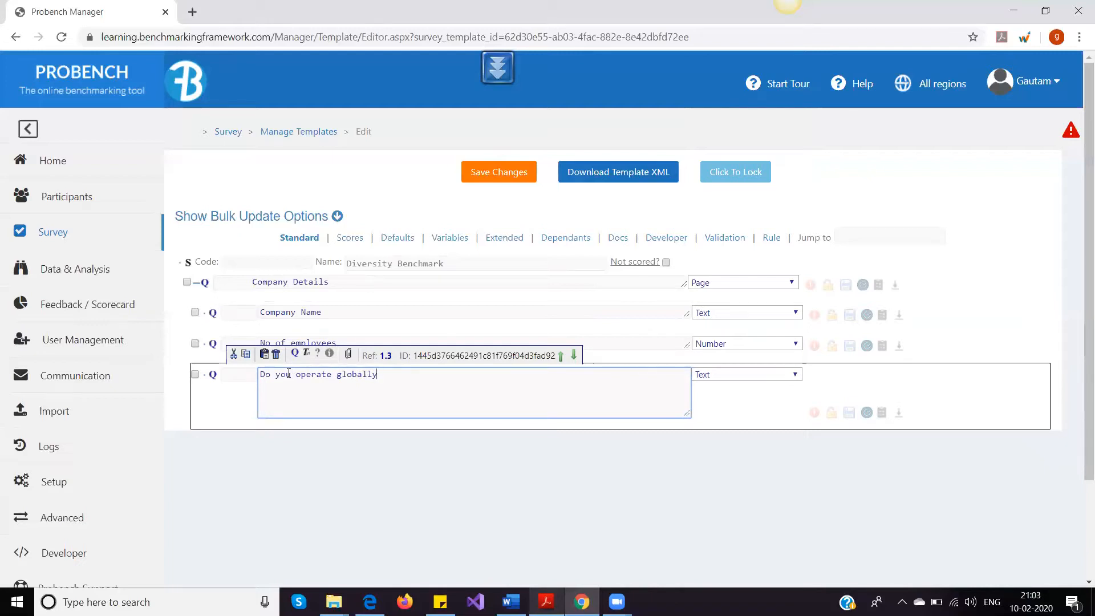
key("Tab")
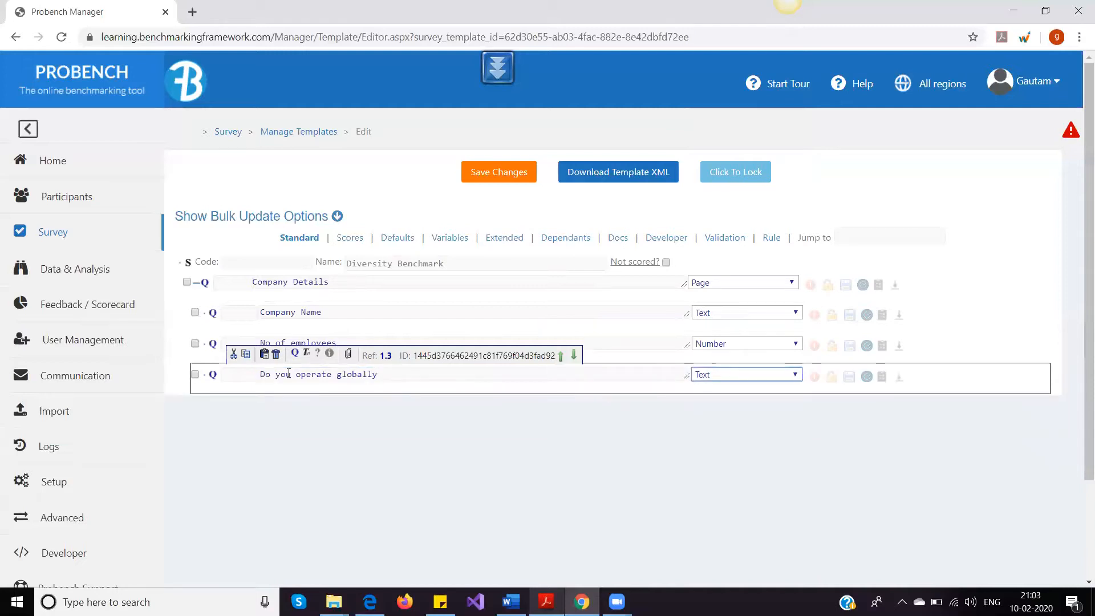
Set the type of the "Do you operate globally" question to Radio.
left_click(712, 377)
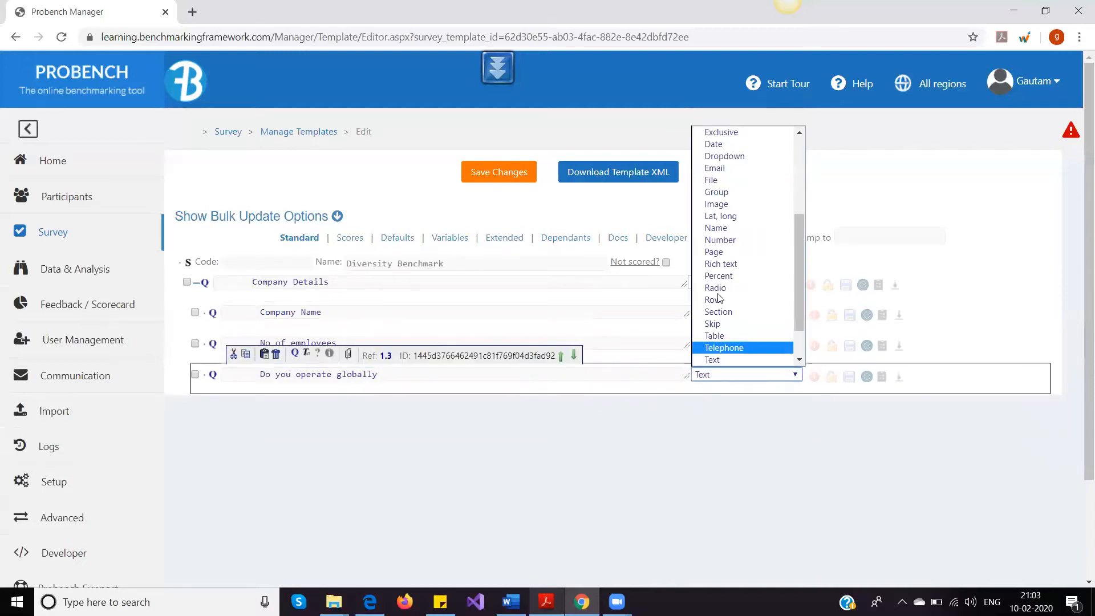
scroll(719, 294, "up", 4)
scroll(718, 296, "down", 3)
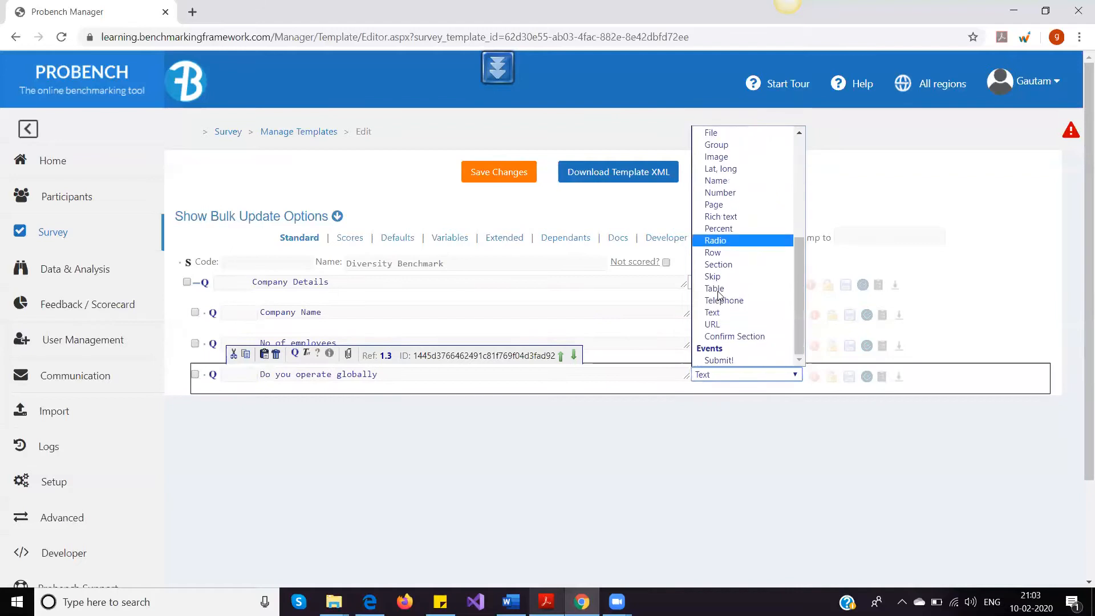
scroll(718, 296, "up", 2)
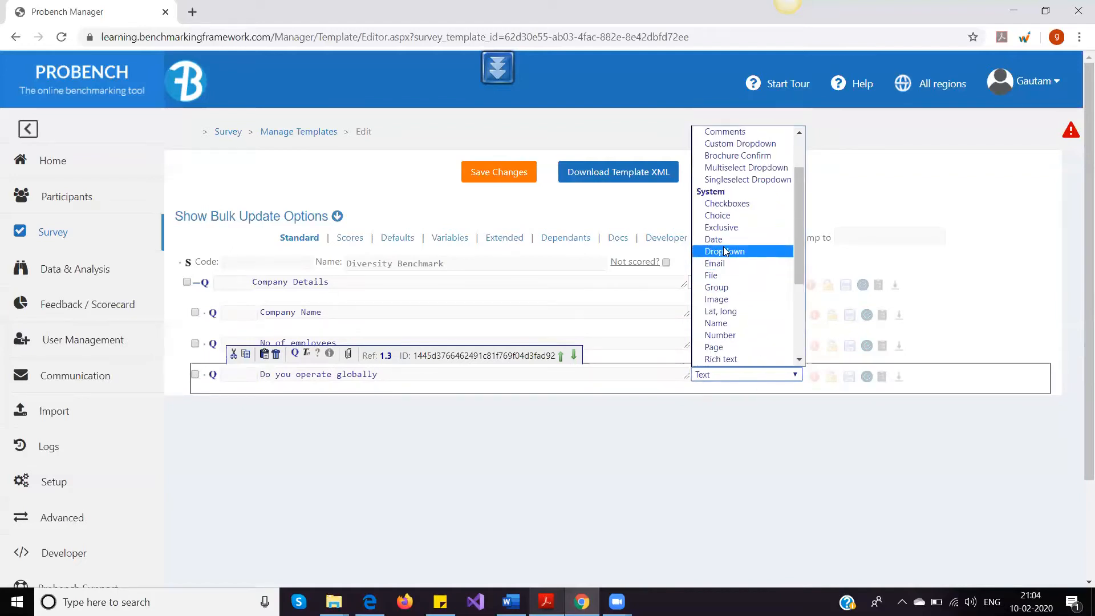
scroll(734, 340, "down", 1)
scroll(735, 340, "down", 3)
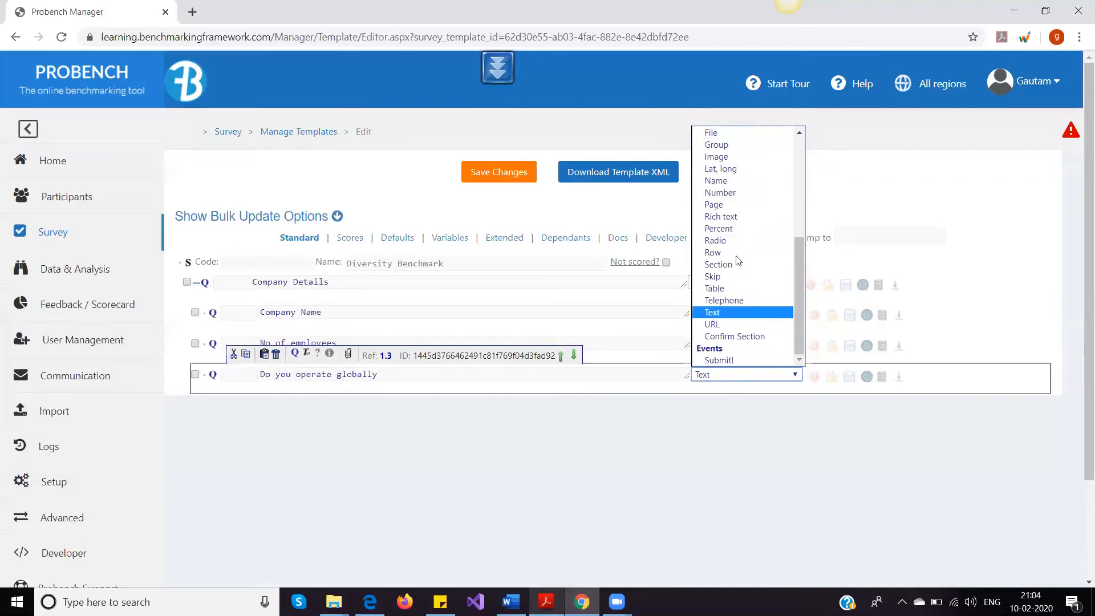
left_click(721, 230)
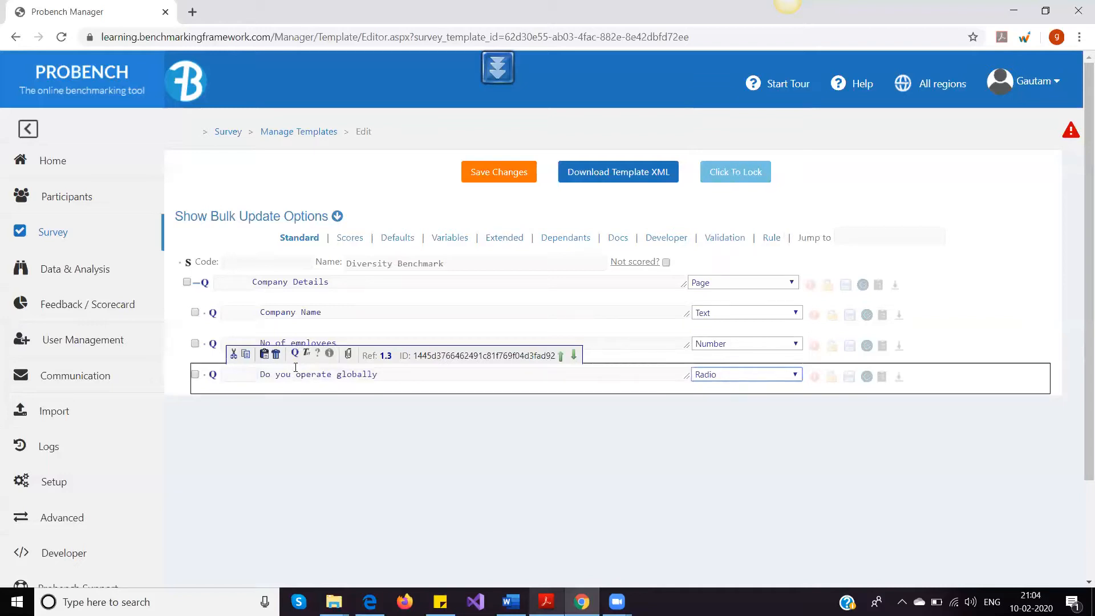
Add two sub-questions under "Do you operate globally" and make the first one a Choice titled "Yes".
left_click(294, 354)
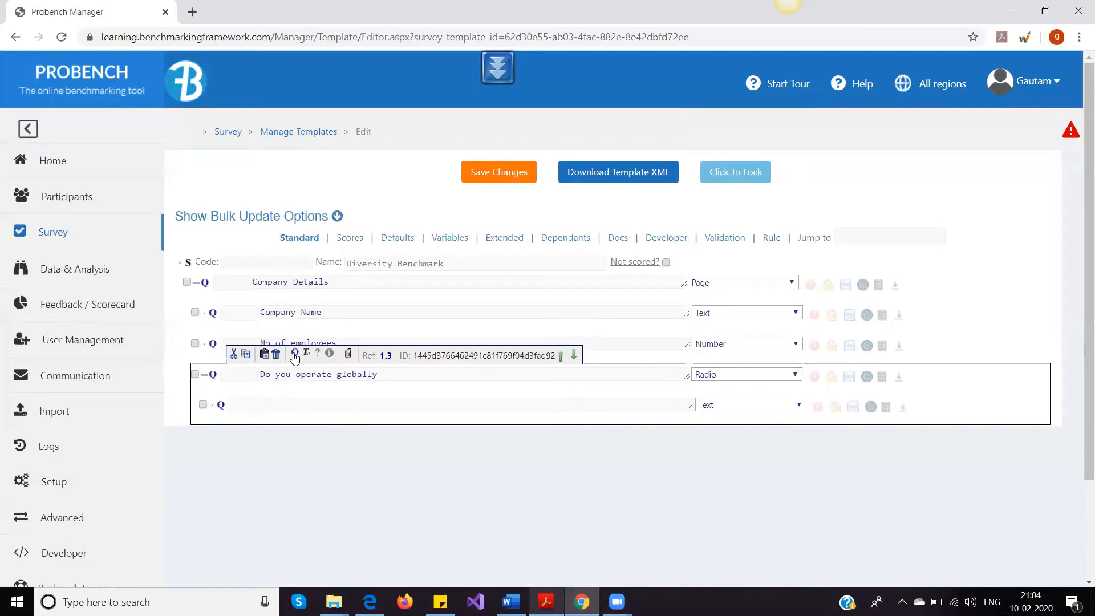
left_click(294, 354)
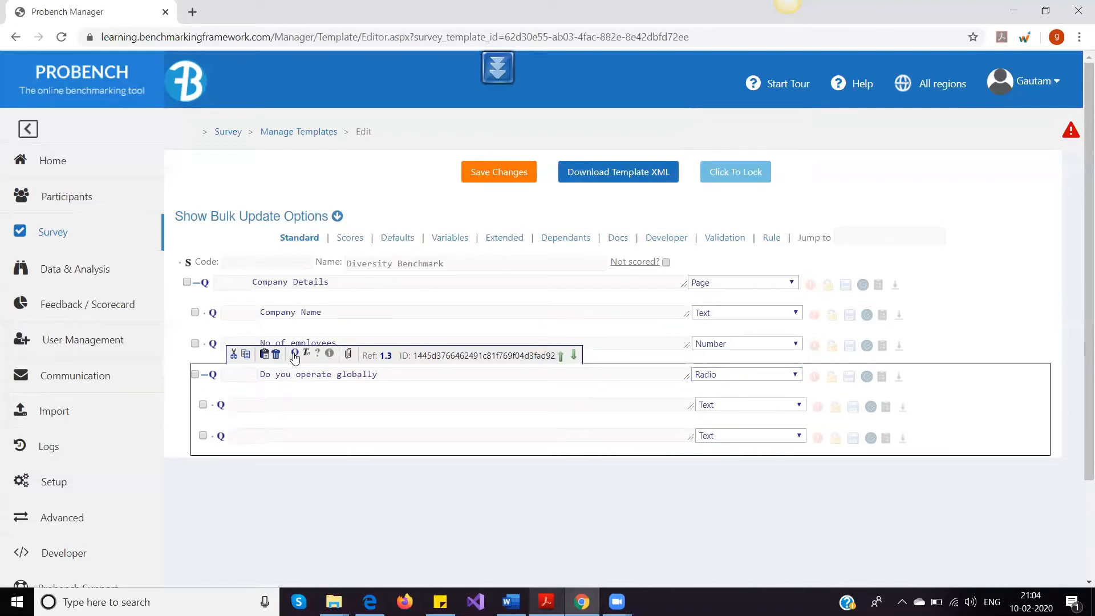
left_click(282, 402)
left_click(296, 403)
type("Yes")
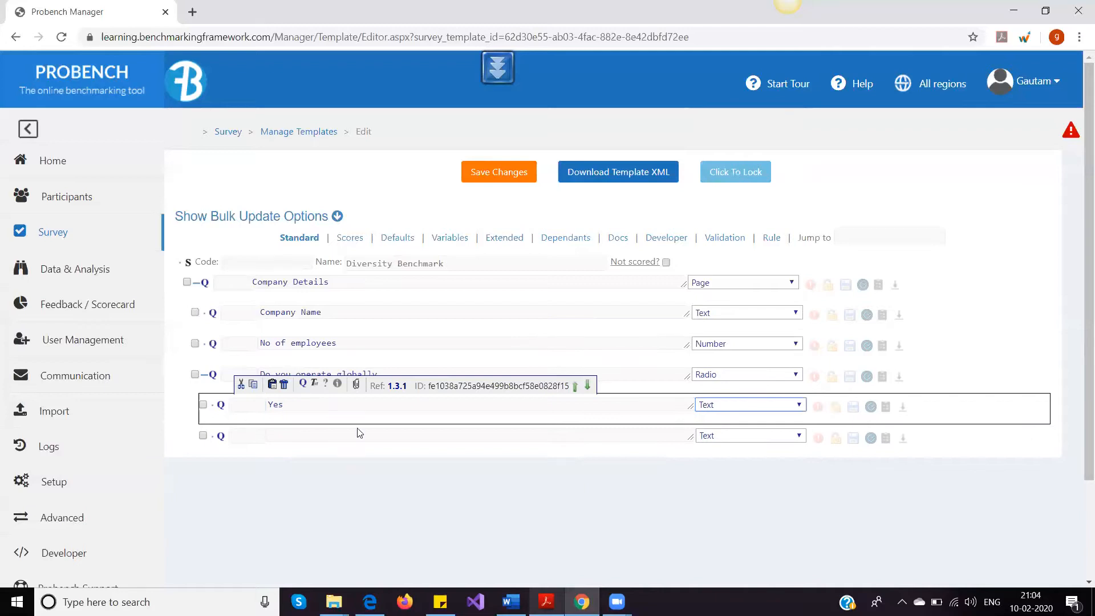
left_click(728, 406)
scroll(728, 279, "down", 1)
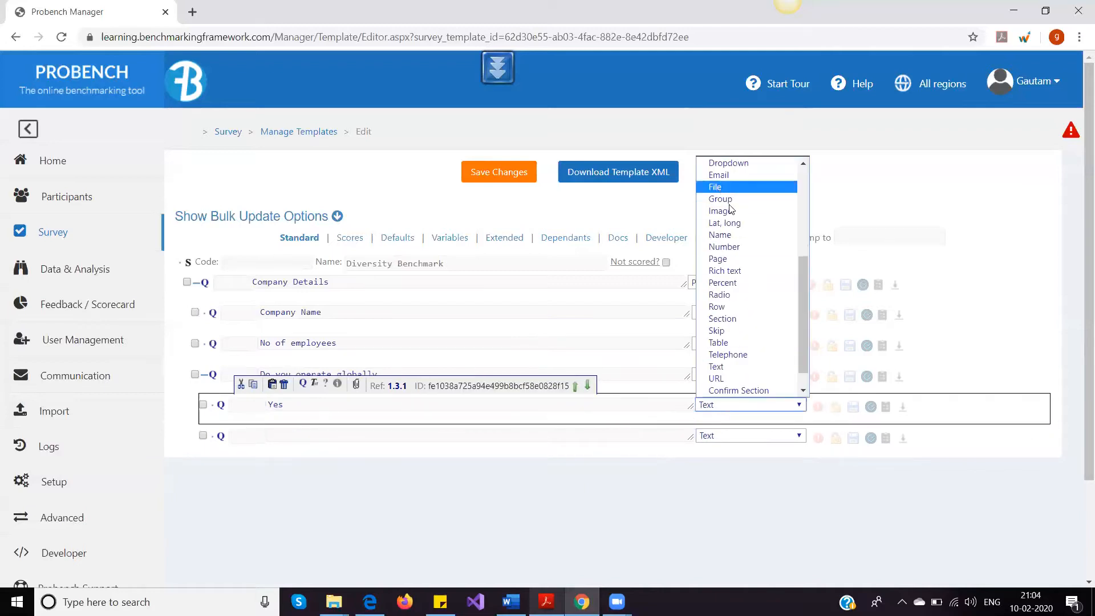
scroll(740, 226, "up", 2)
left_click(733, 269)
Title the second sub-question of "Do you operate globally" "No" and set its type to Choice.
left_click(282, 432)
left_click(284, 436)
type("No")
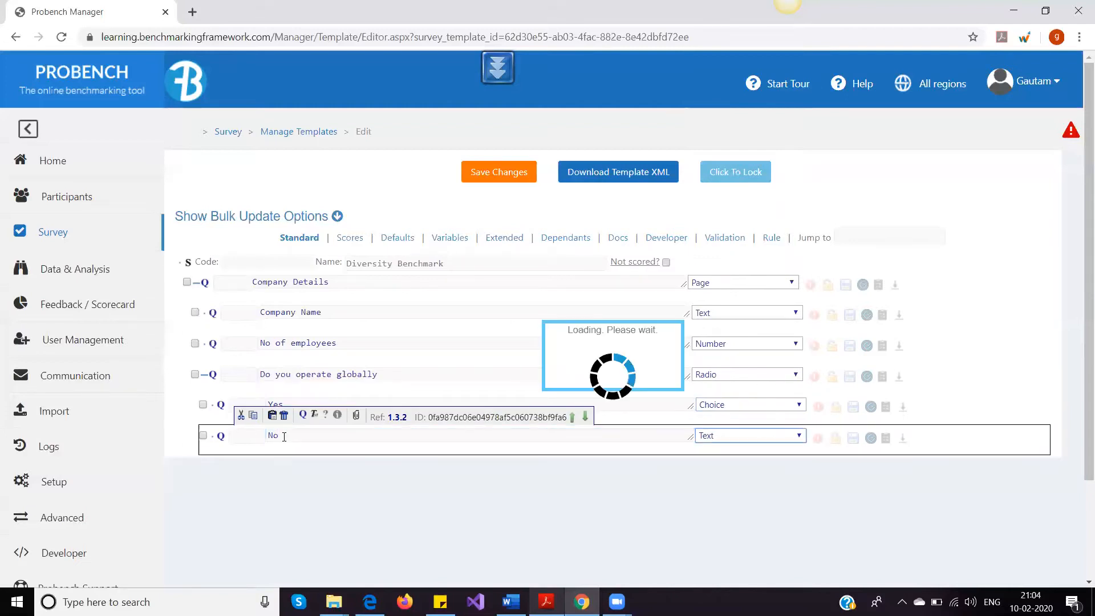
left_click(706, 436)
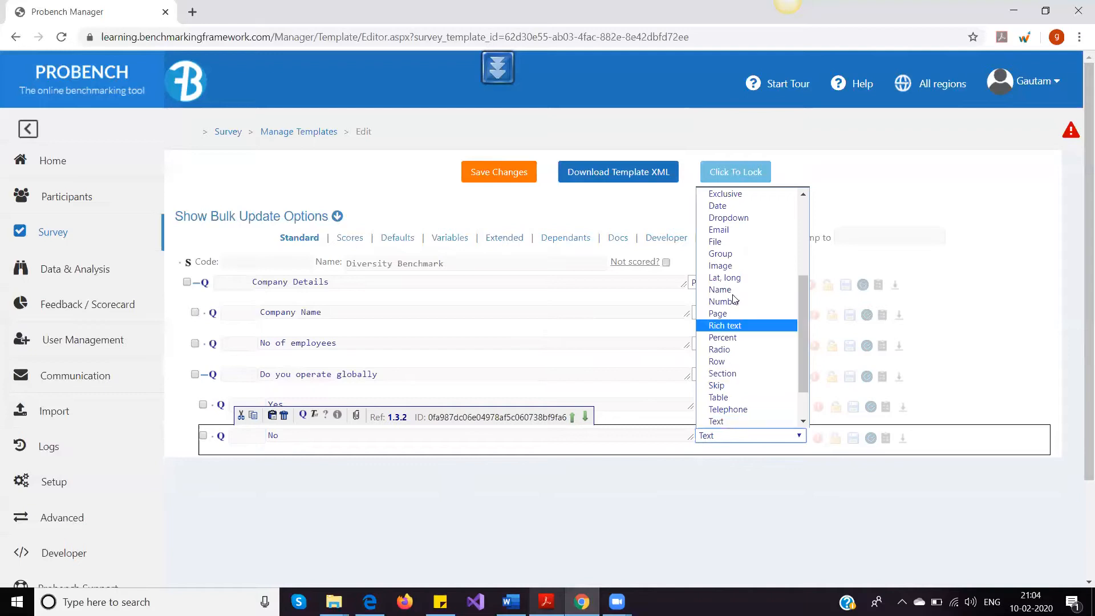
scroll(730, 325, "up", 5)
left_click(721, 324)
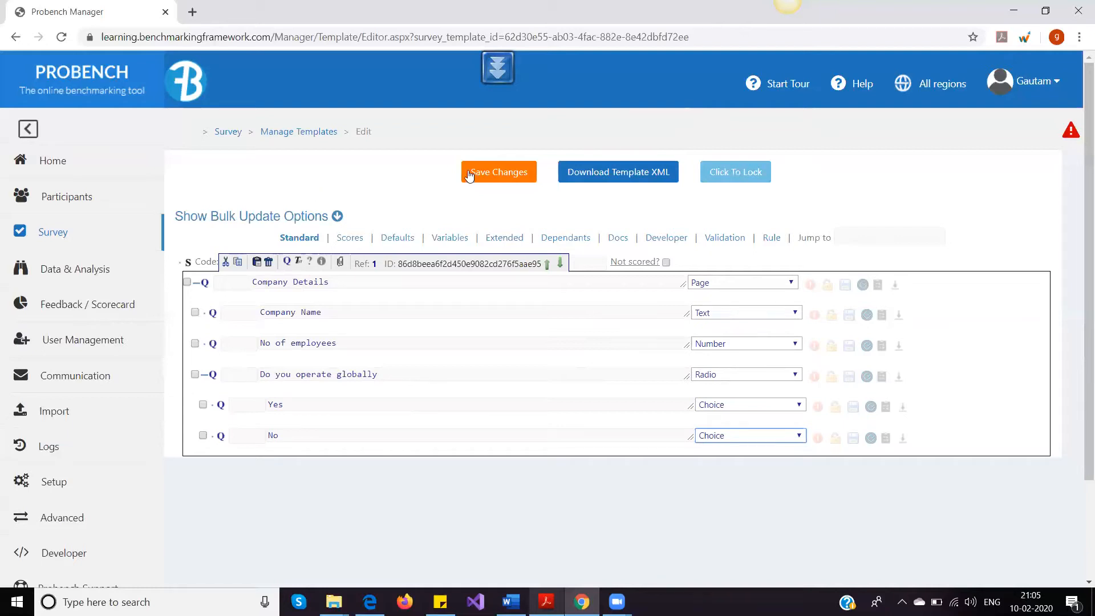
Save the changes to the Diversity Benchmark template.
left_click(489, 177)
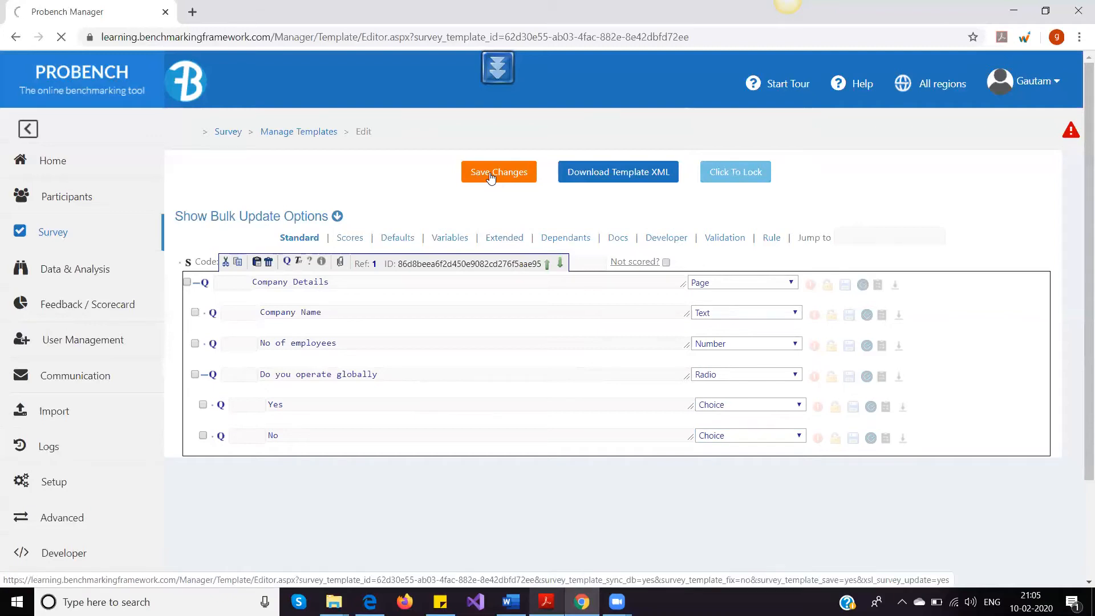
left_click(252, 221)
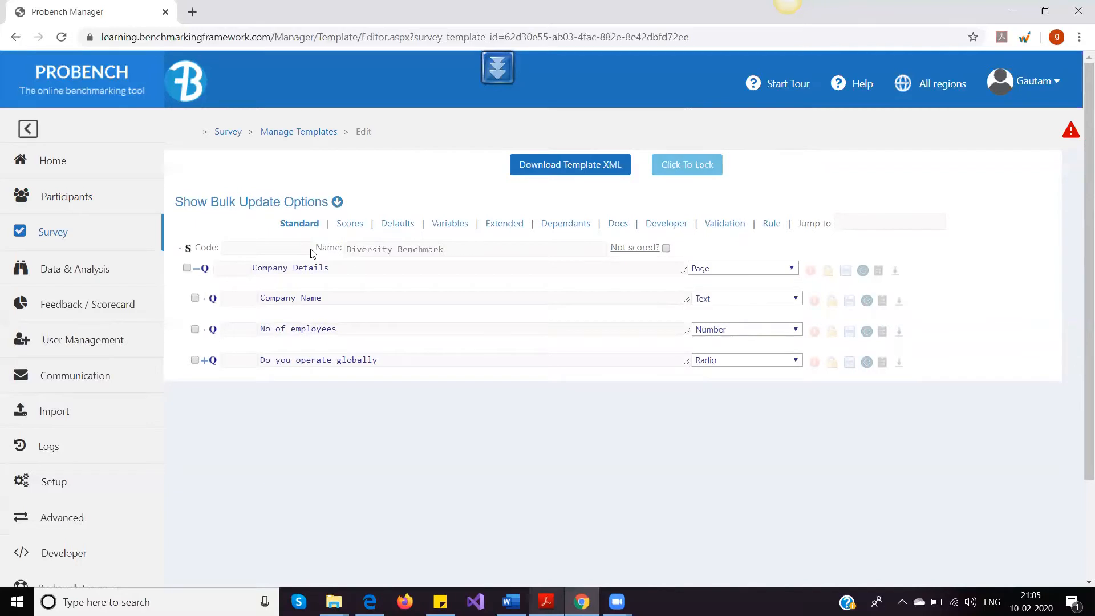
Move the "Do you operate globally" question immediately before "No of employees" by cutting and pasting it.
mouse_move(242, 263)
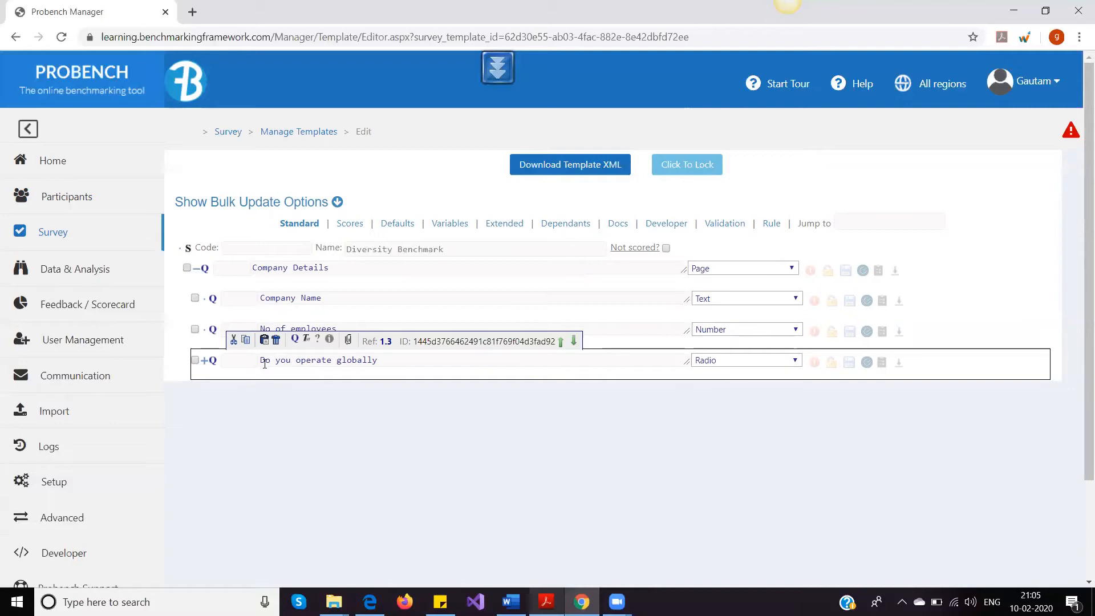
left_click(234, 342)
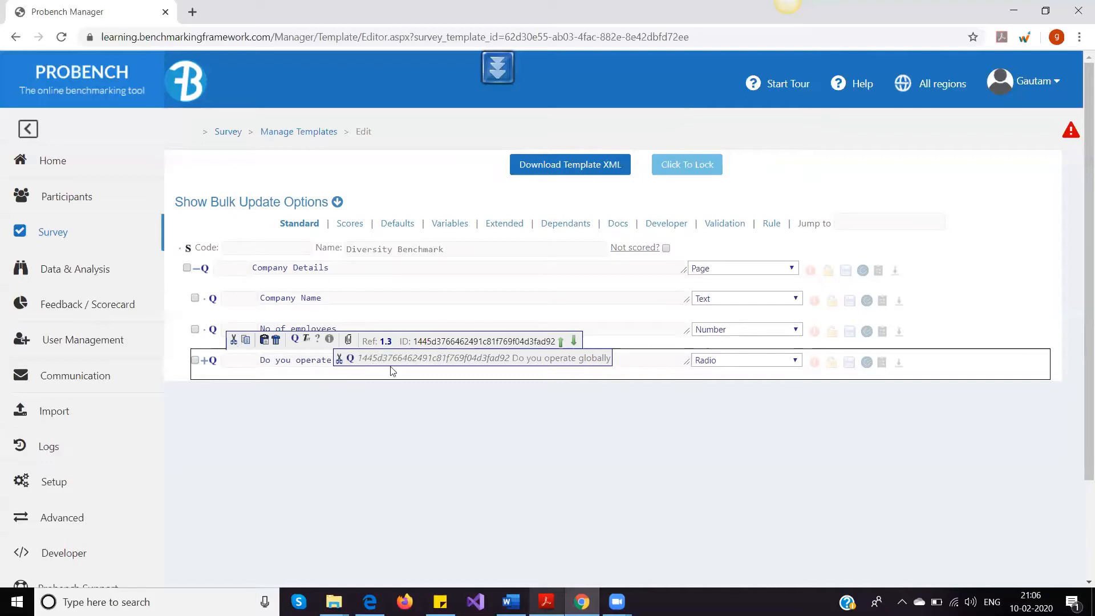
left_click(298, 310)
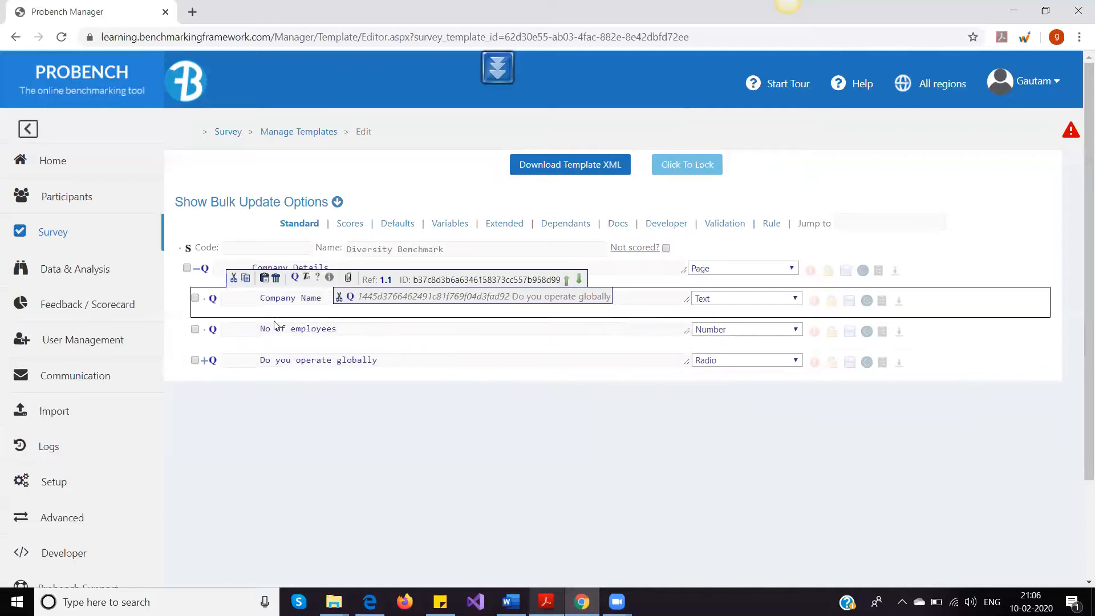
left_click(275, 327)
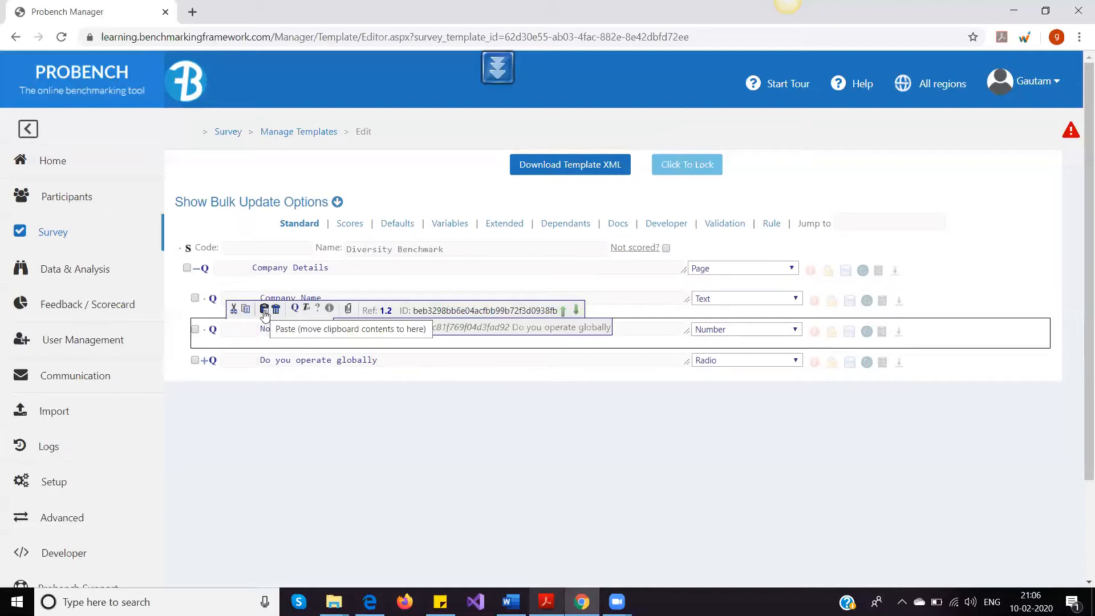
left_click(264, 310)
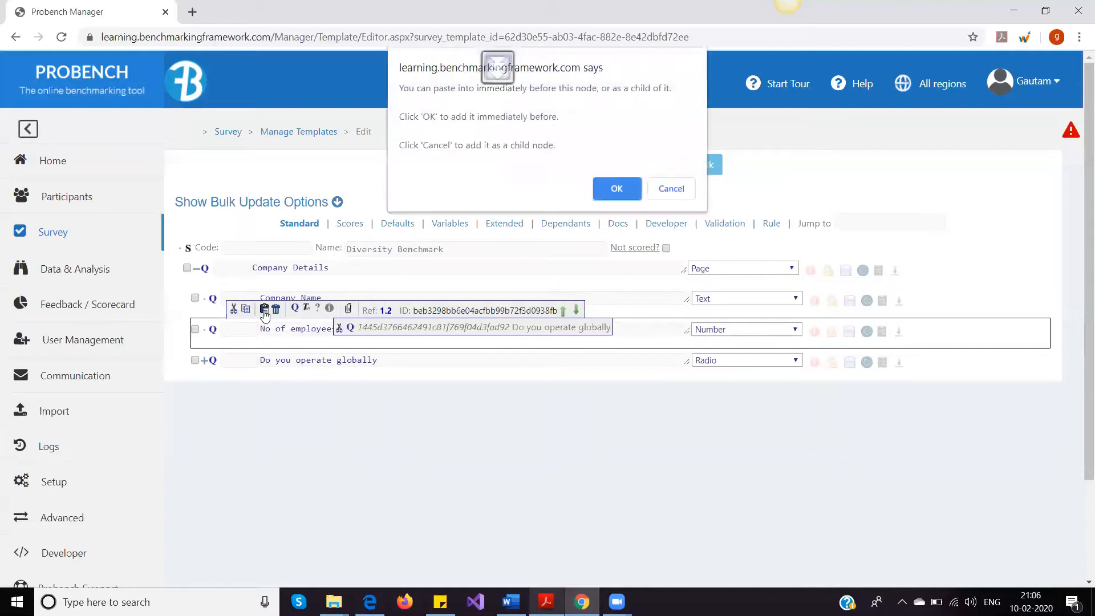
left_click_drag(492, 55, 827, 2)
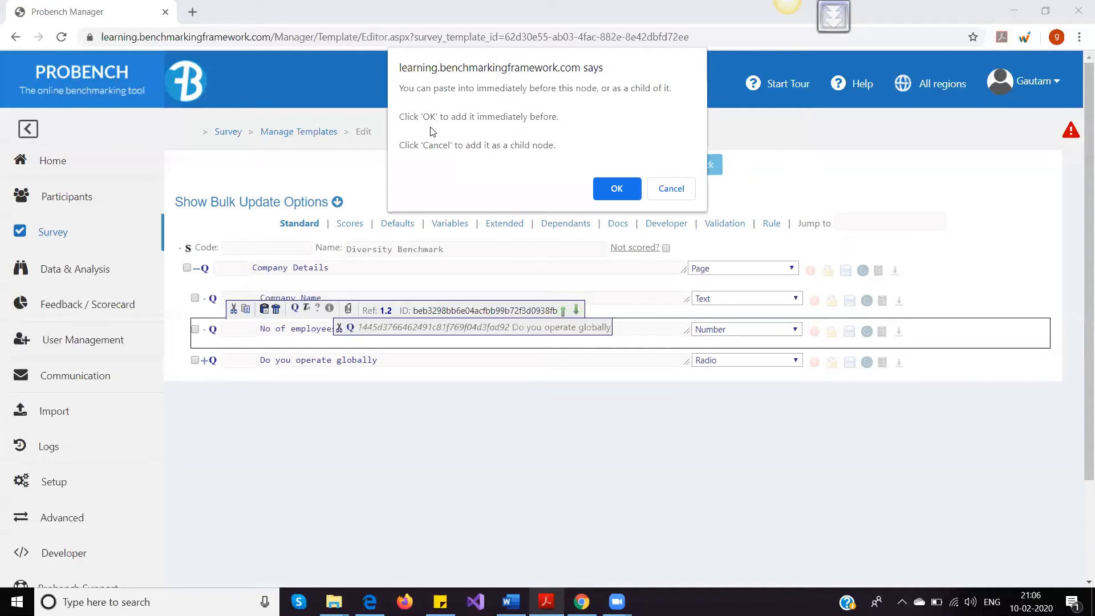
left_click(618, 190)
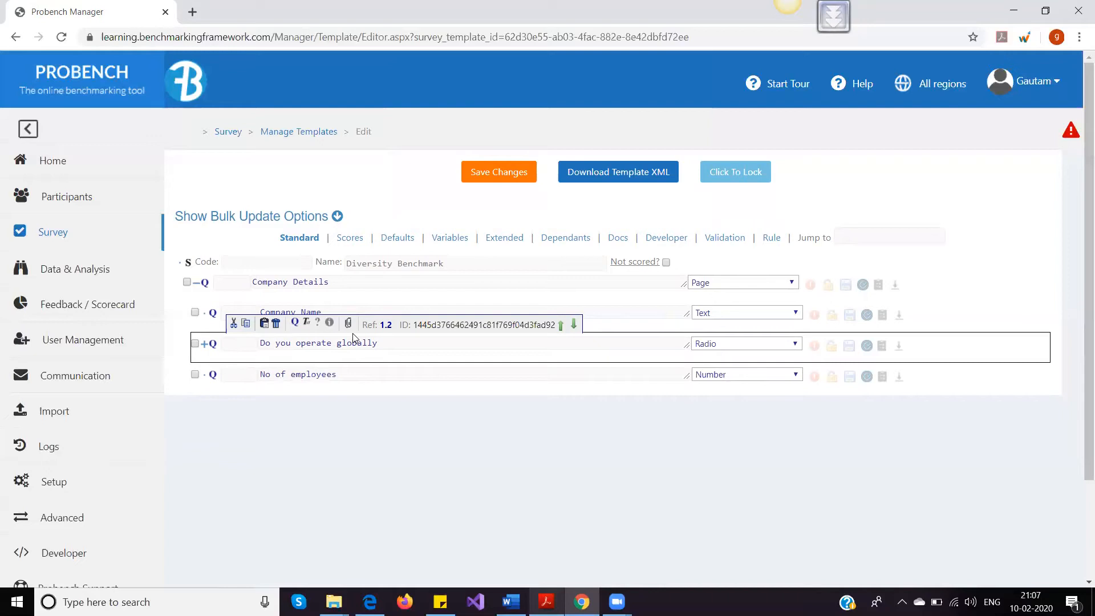
Copy the "Do you operate globally" question and paste it as a child of Company Details.
left_click(246, 324)
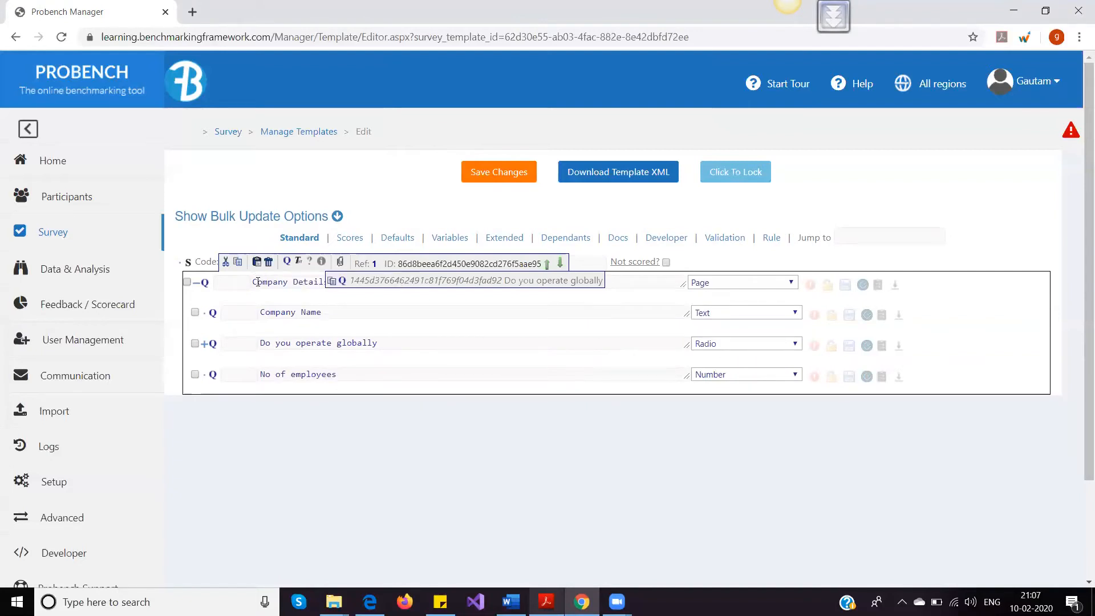
left_click(257, 265)
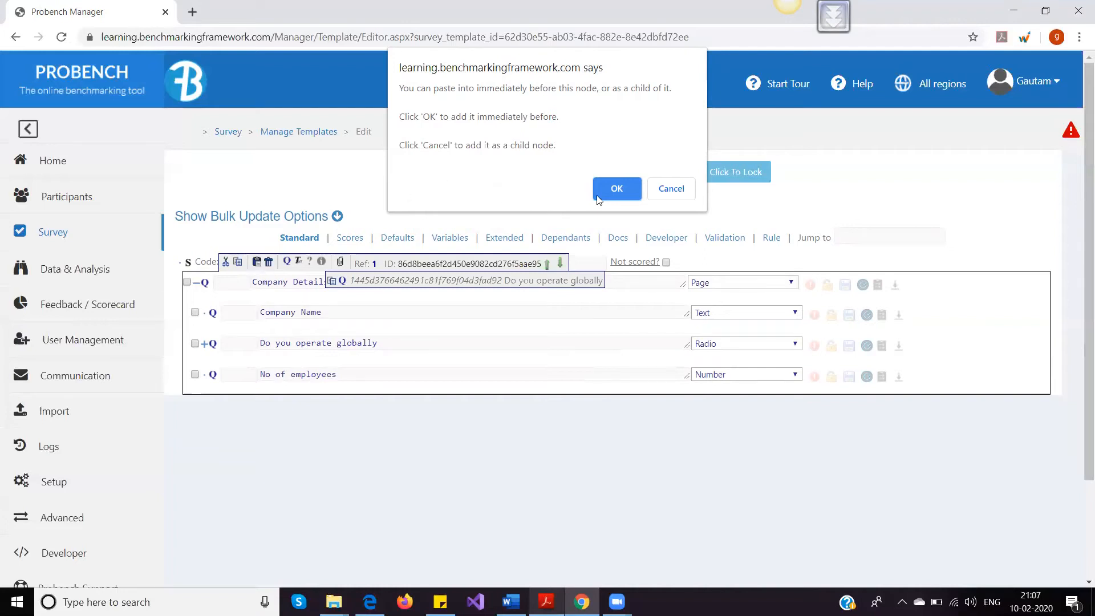
left_click(674, 193)
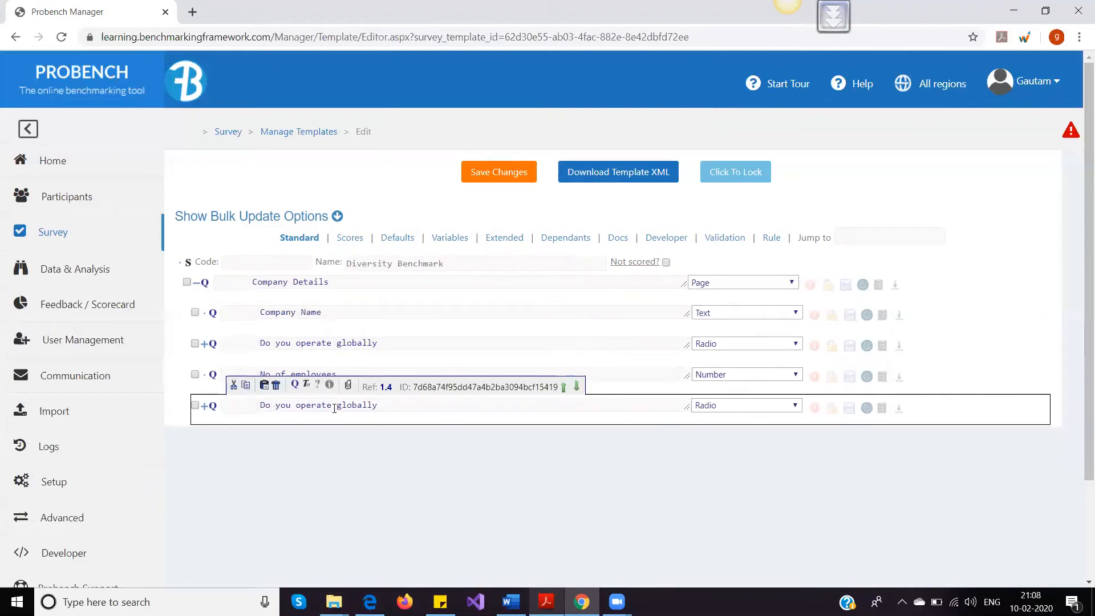
Expand both "Do you operate globally" questions and retitle the pasted copy "Do you look to improve your gender equality".
left_click_drag(379, 405, 259, 406)
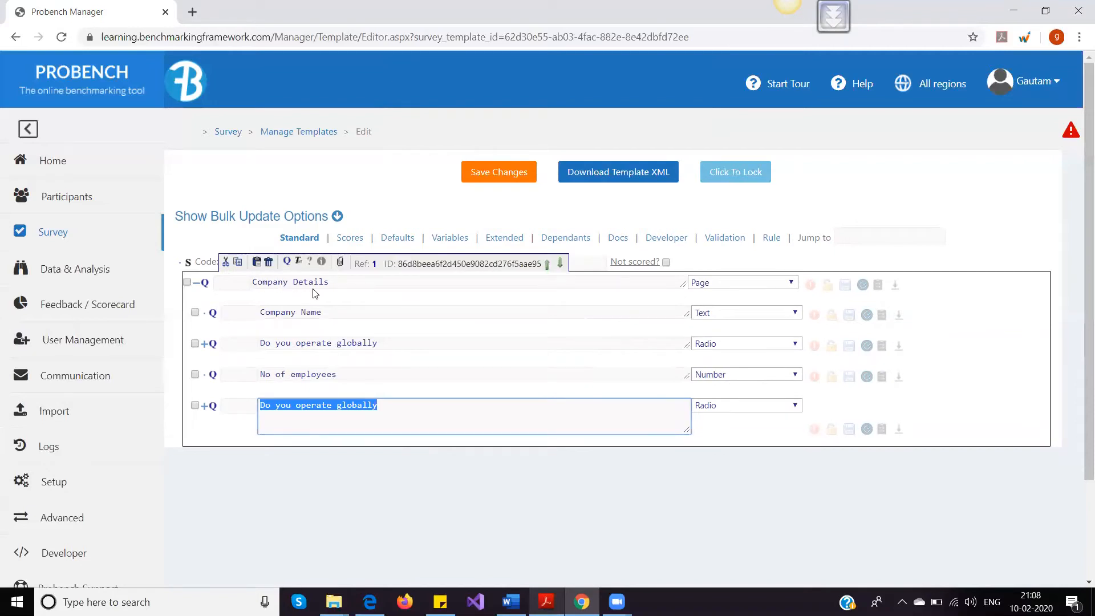
left_click(389, 403)
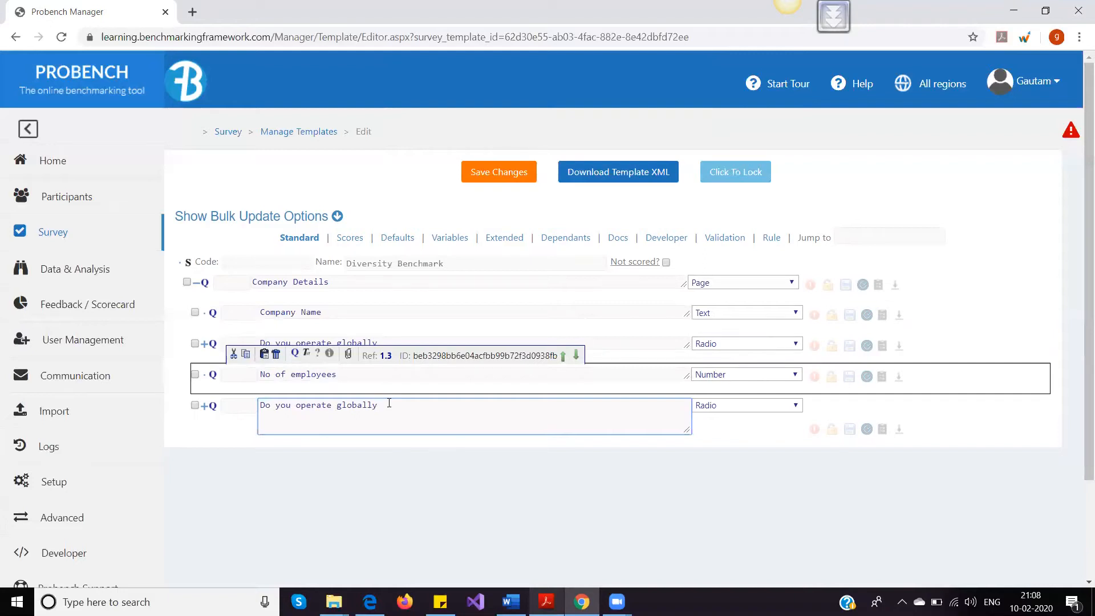
left_click(205, 406)
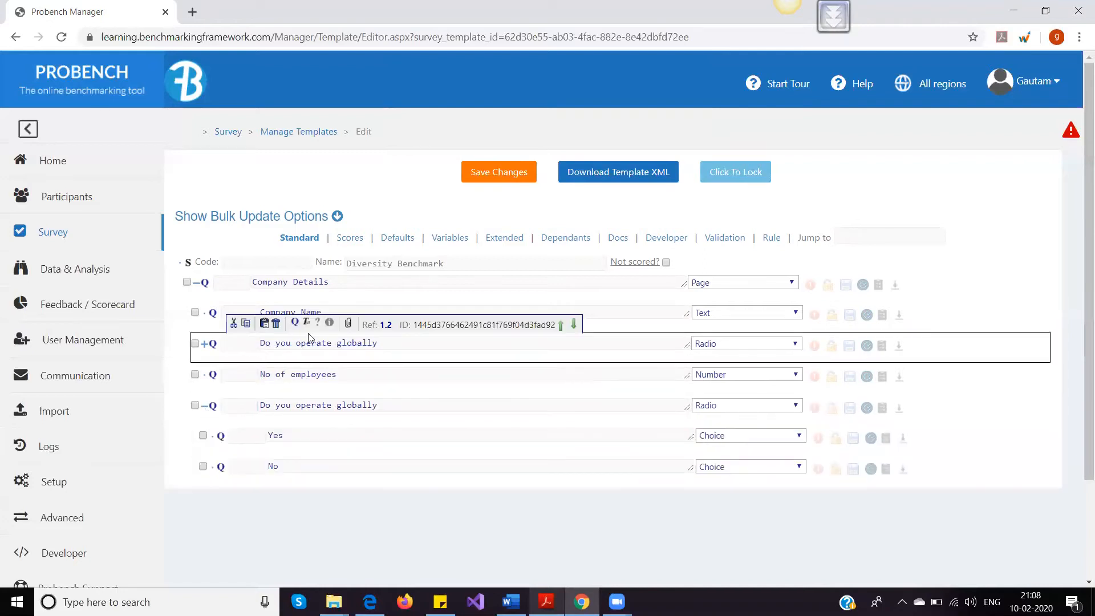
left_click(204, 344)
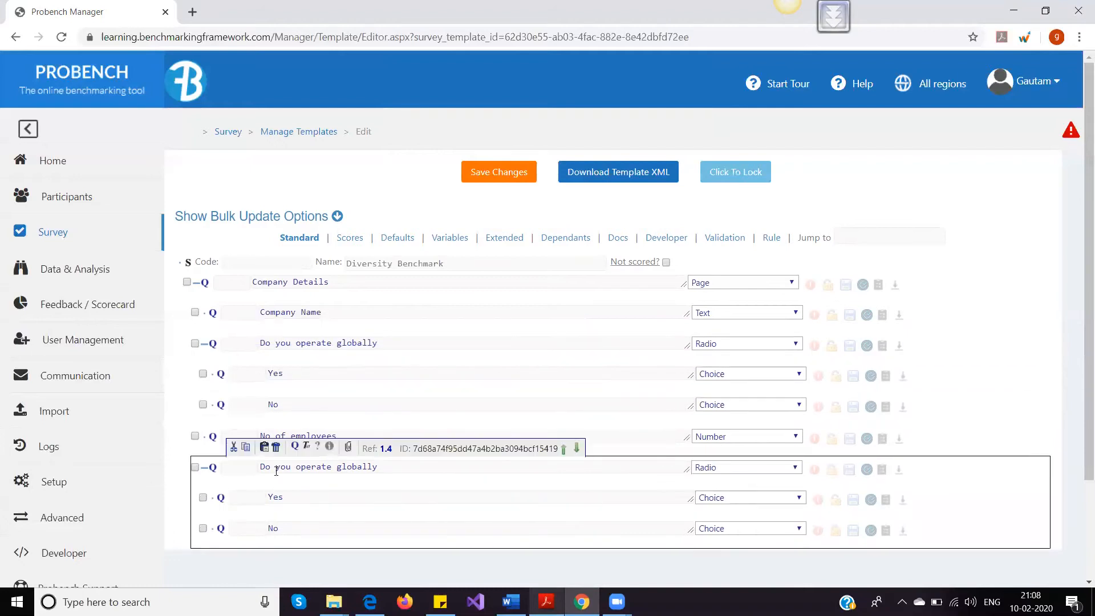
left_click(378, 465)
left_click_drag(377, 466, 254, 459)
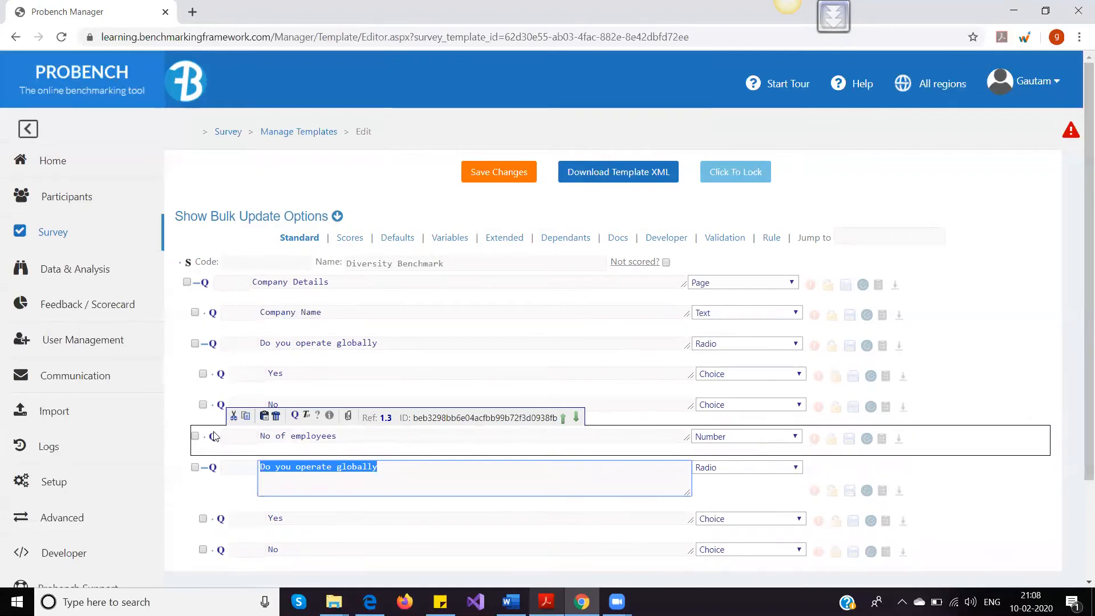
type("Do y")
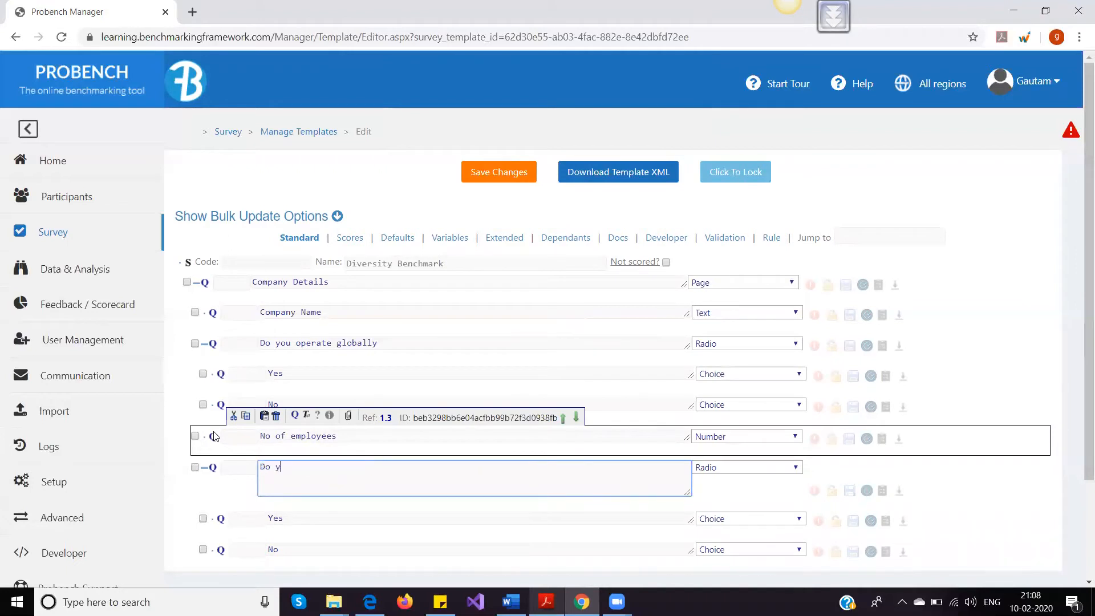
type("ou look to improve your gender equality")
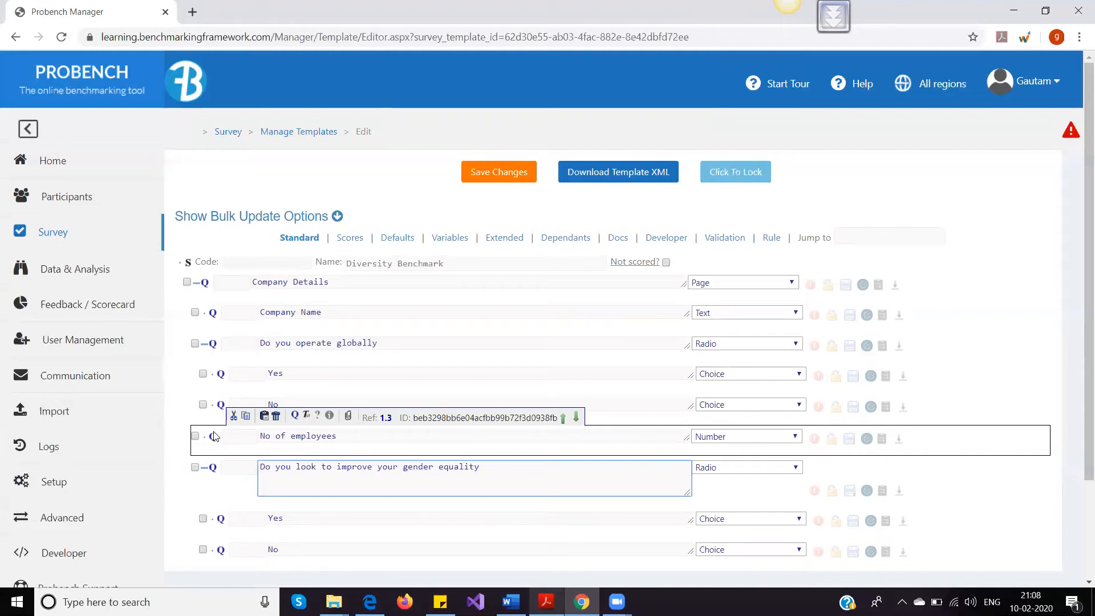
left_click(214, 436)
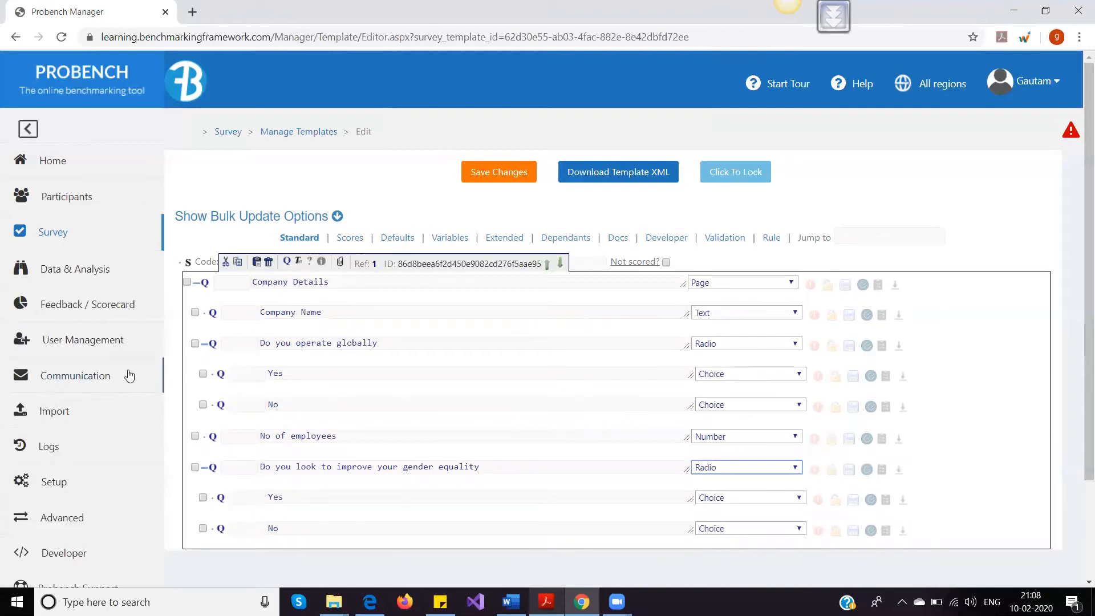
scroll(245, 346, "down", 1)
mouse_move(328, 378)
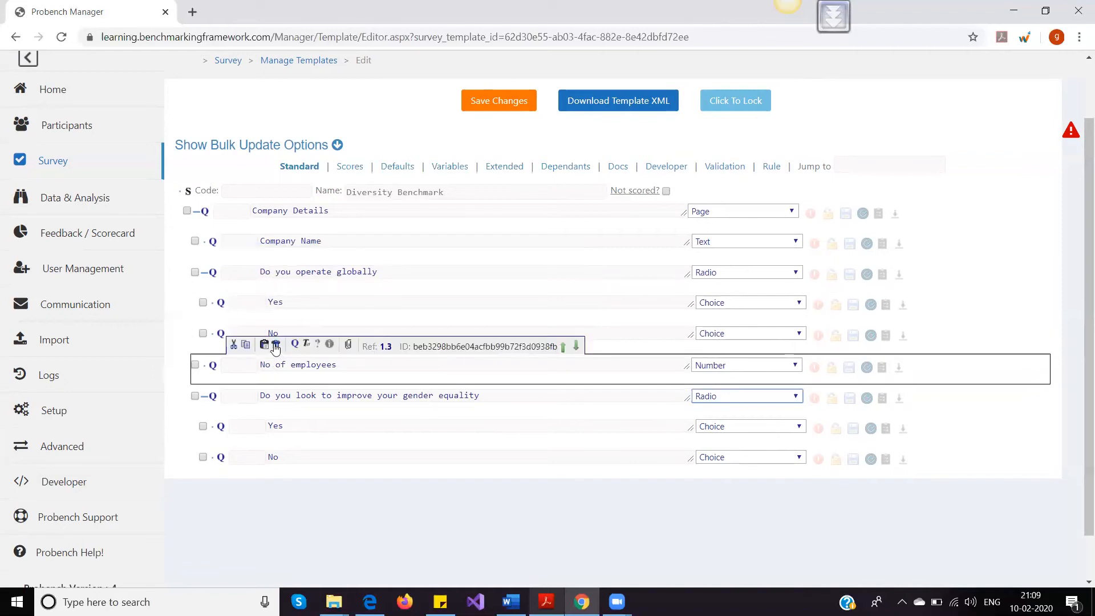
left_click(276, 346)
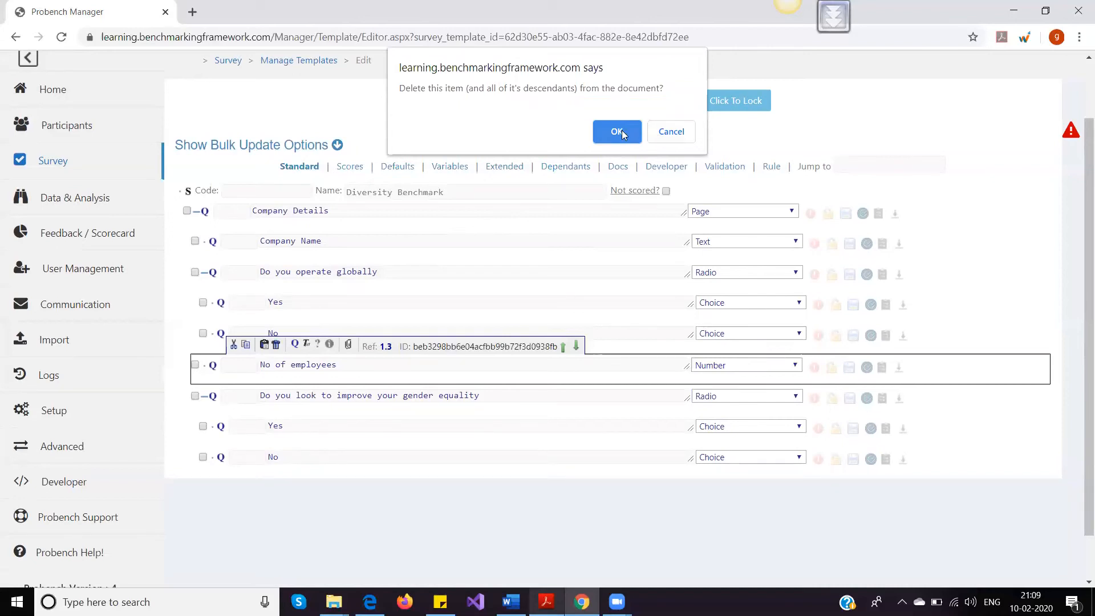
left_click(668, 132)
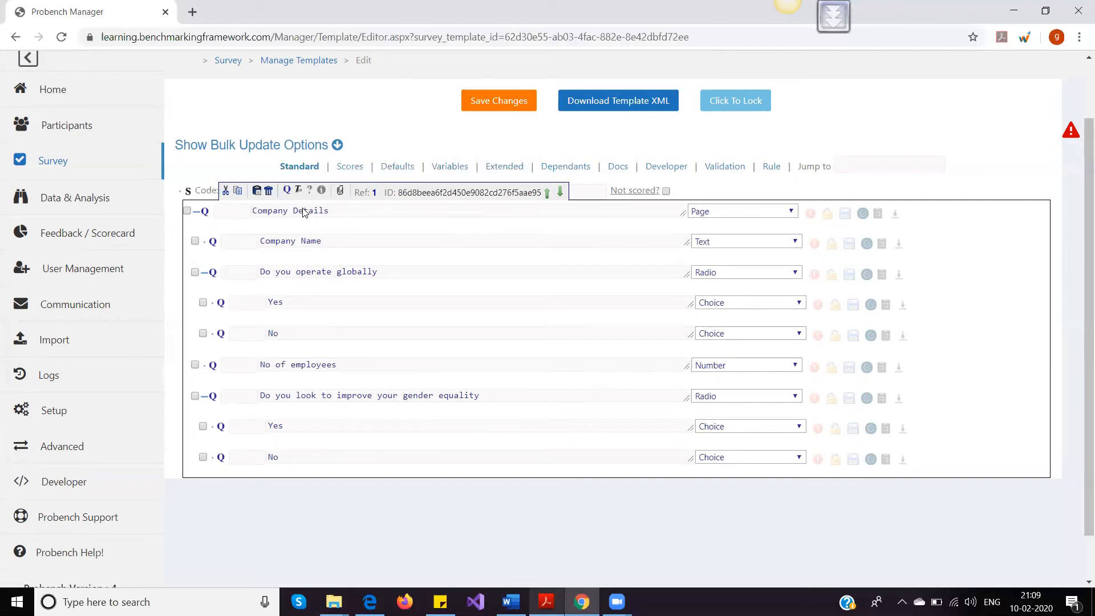
Add a text item as a sub-node of Company Details and move it immediately before the gender equality question.
left_click(263, 395)
left_click(299, 194)
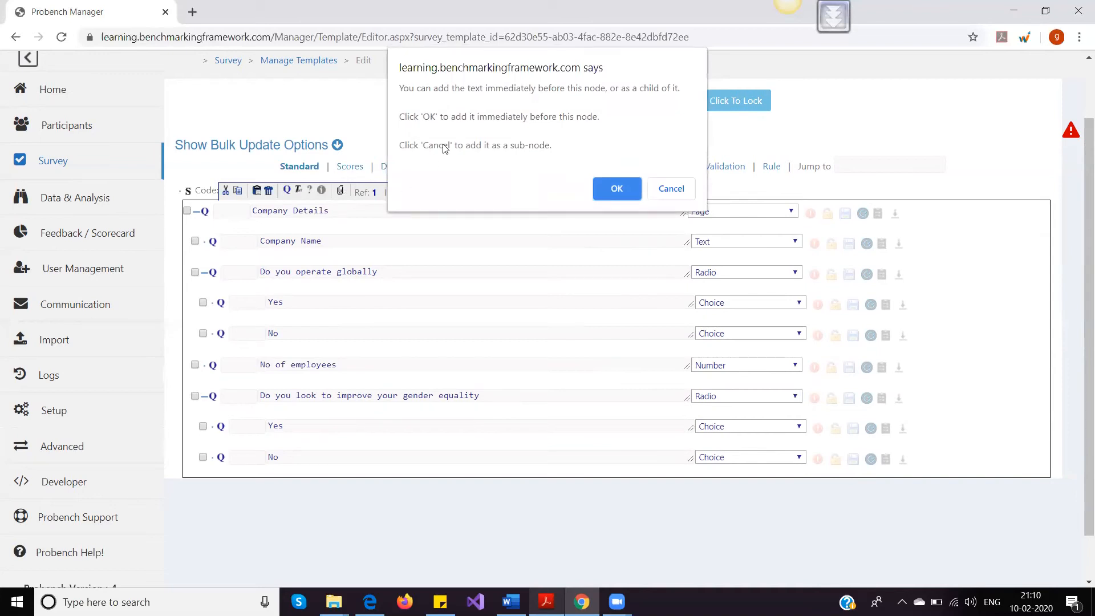
left_click(671, 189)
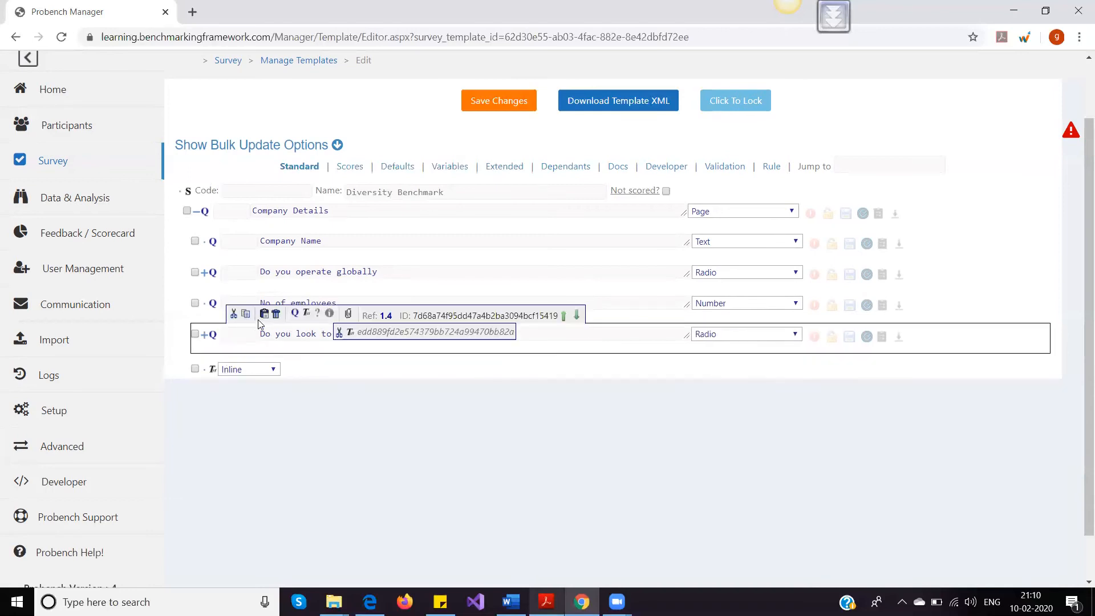
left_click(264, 315)
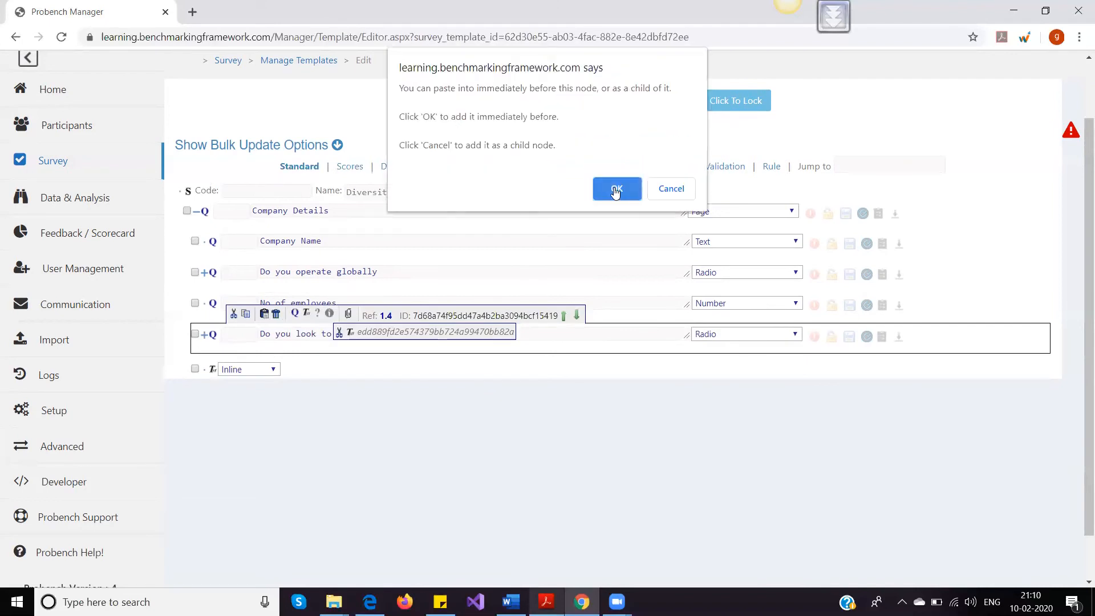
left_click(614, 190)
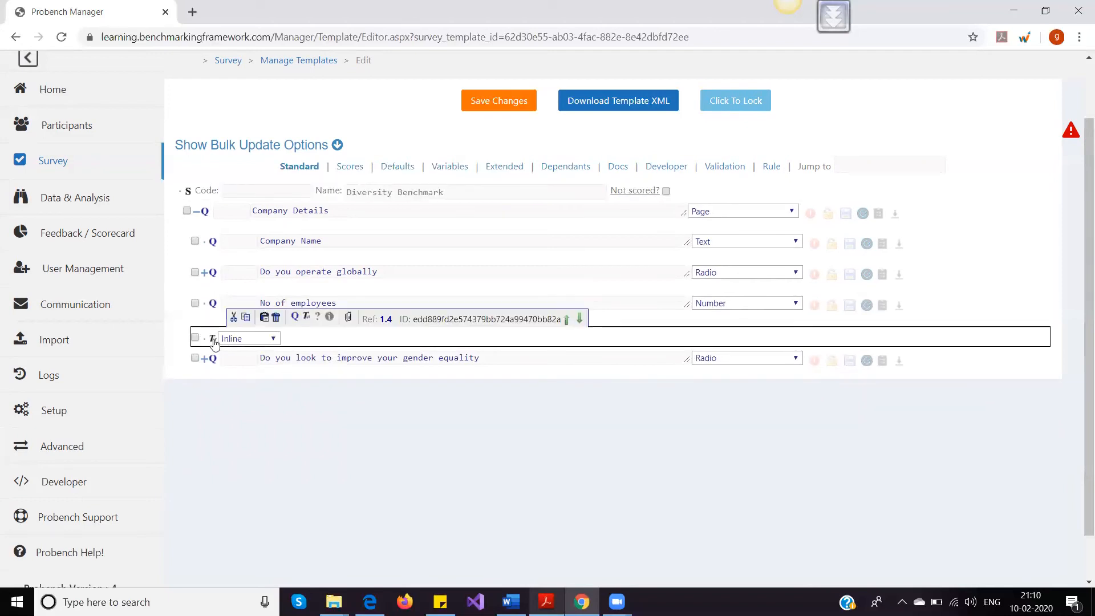
Enter "Interested in gender equality" as the content of the new text item and make it bold.
left_click(214, 340)
left_click(302, 426)
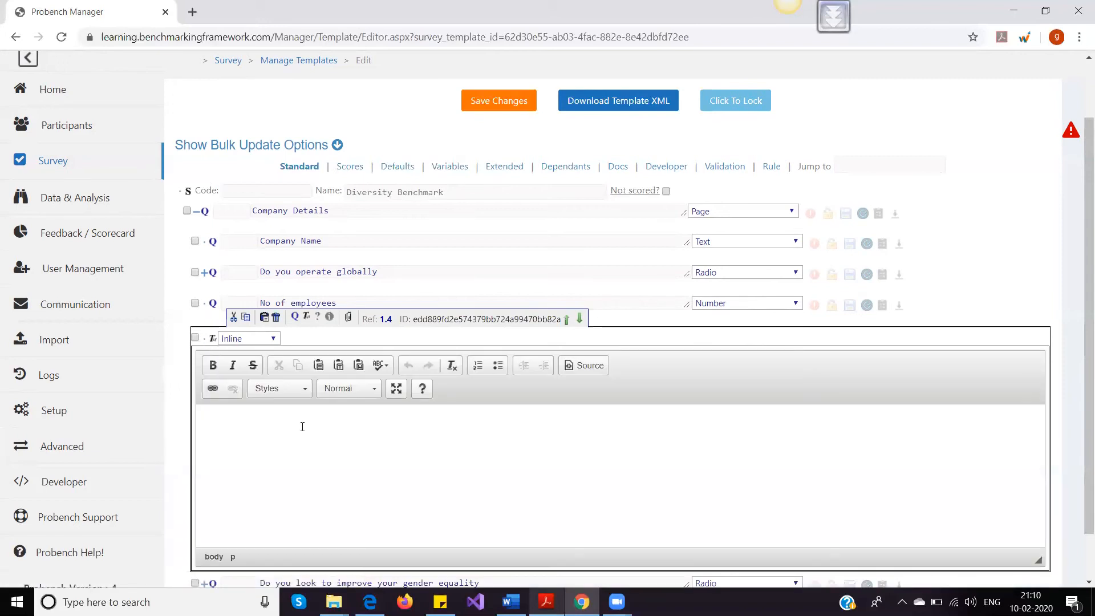
type("T")
key("BackSpace")
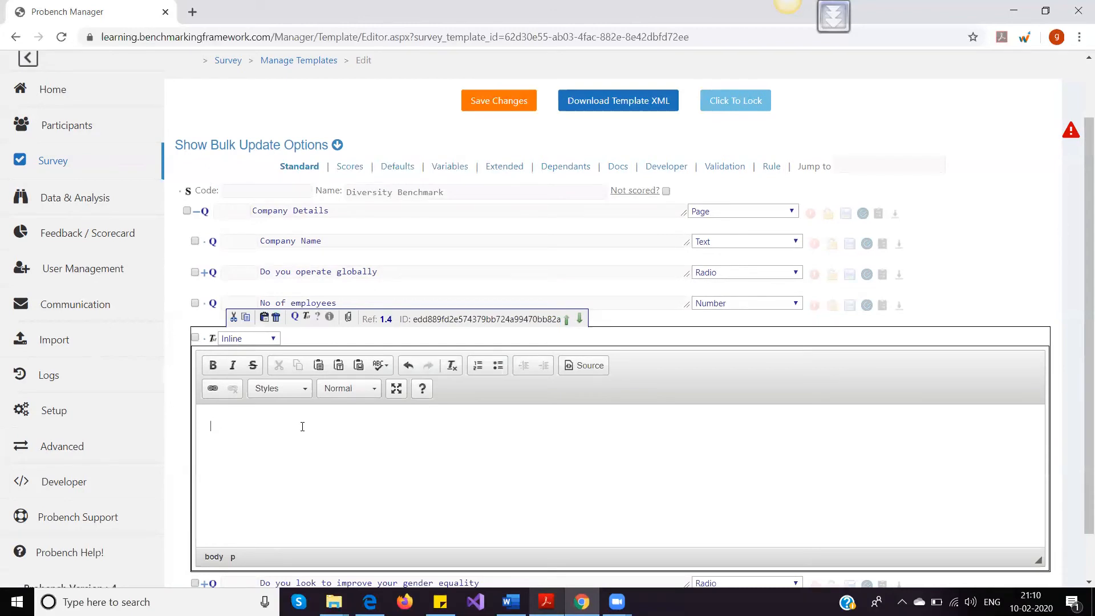
type("Interest")
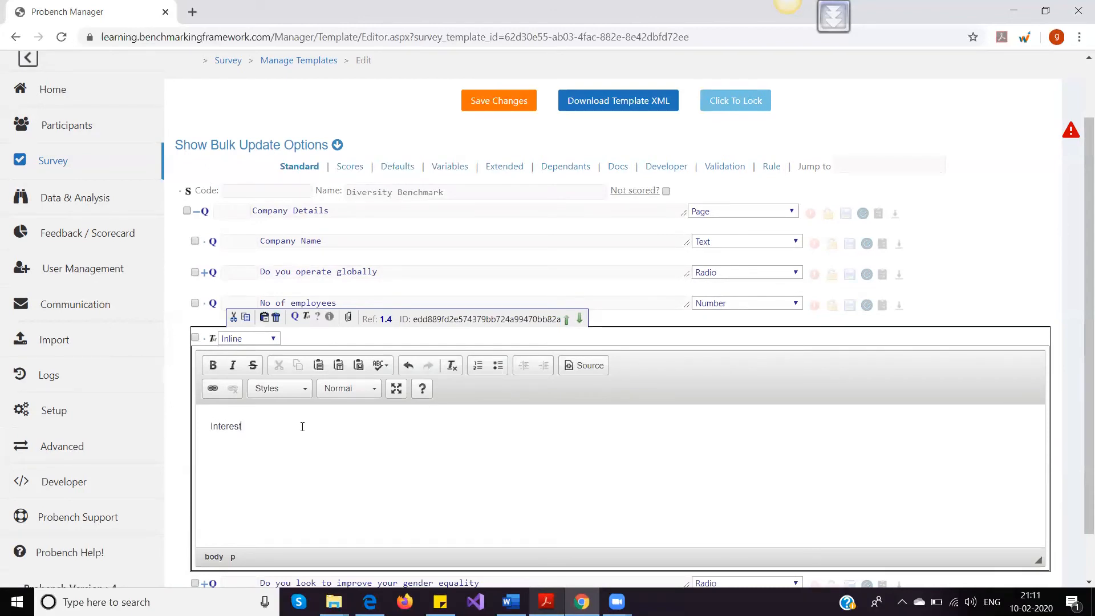
type("ed in gender equality")
left_click_drag(335, 429, 209, 427)
left_click(212, 366)
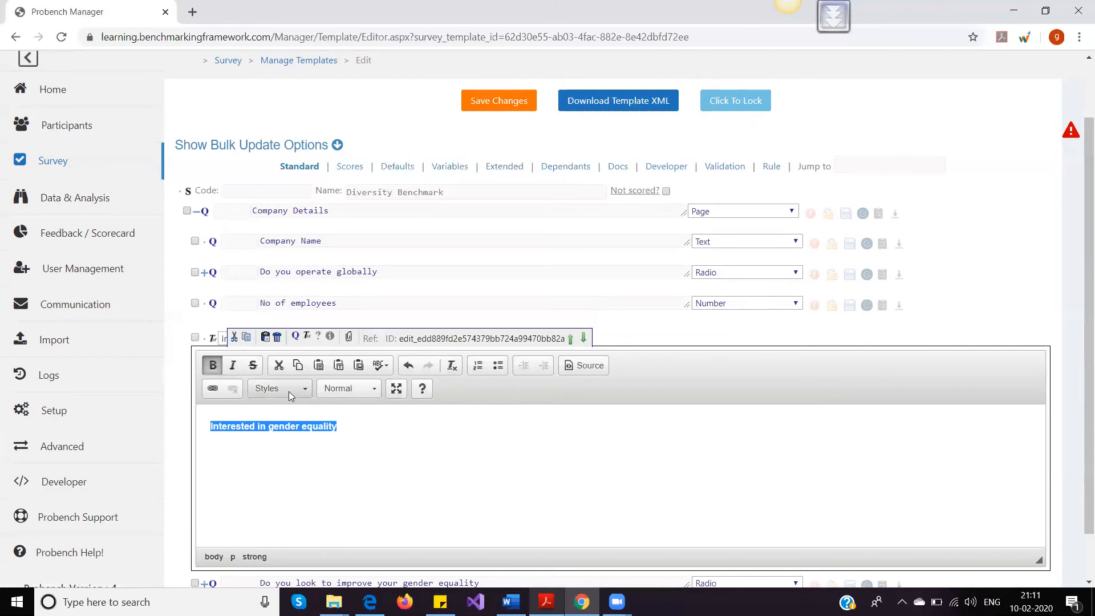
left_click(658, 341)
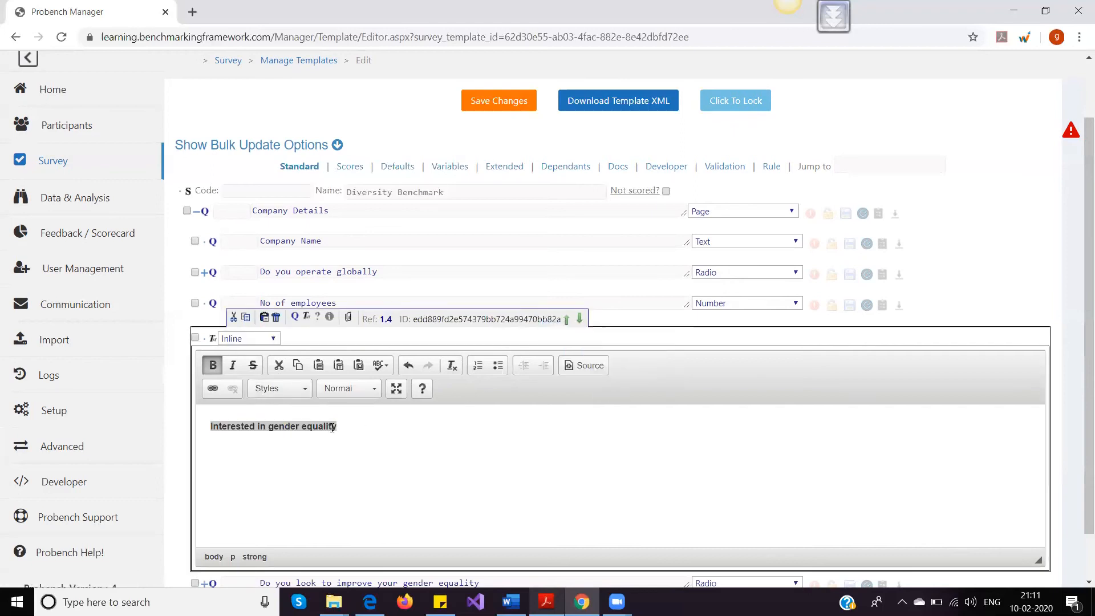
left_click(212, 340)
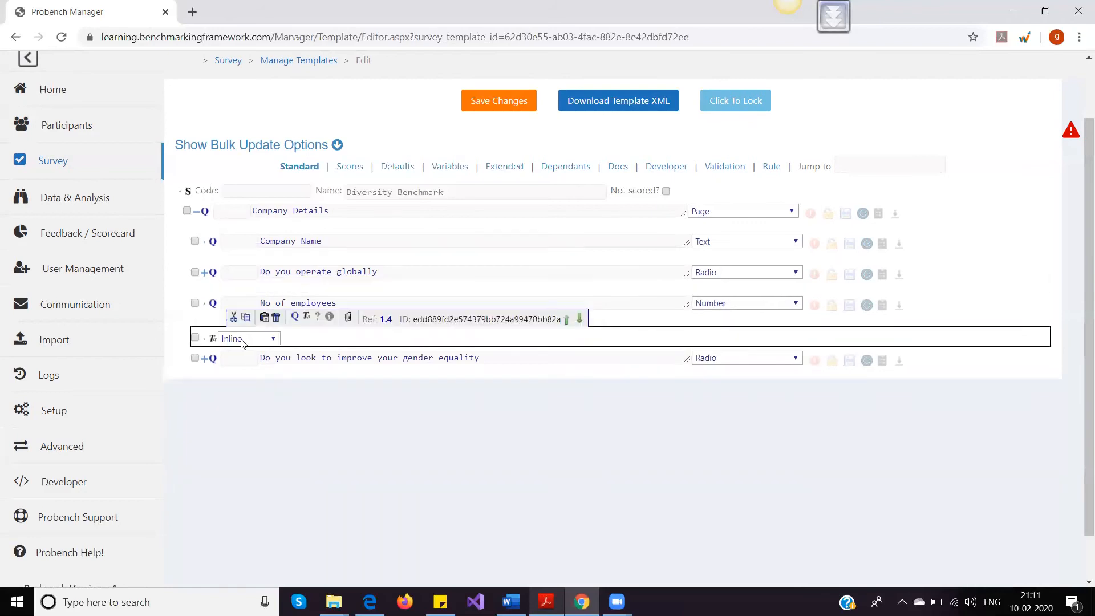
Look over the display type options and the content of the inline text item.
left_click(242, 340)
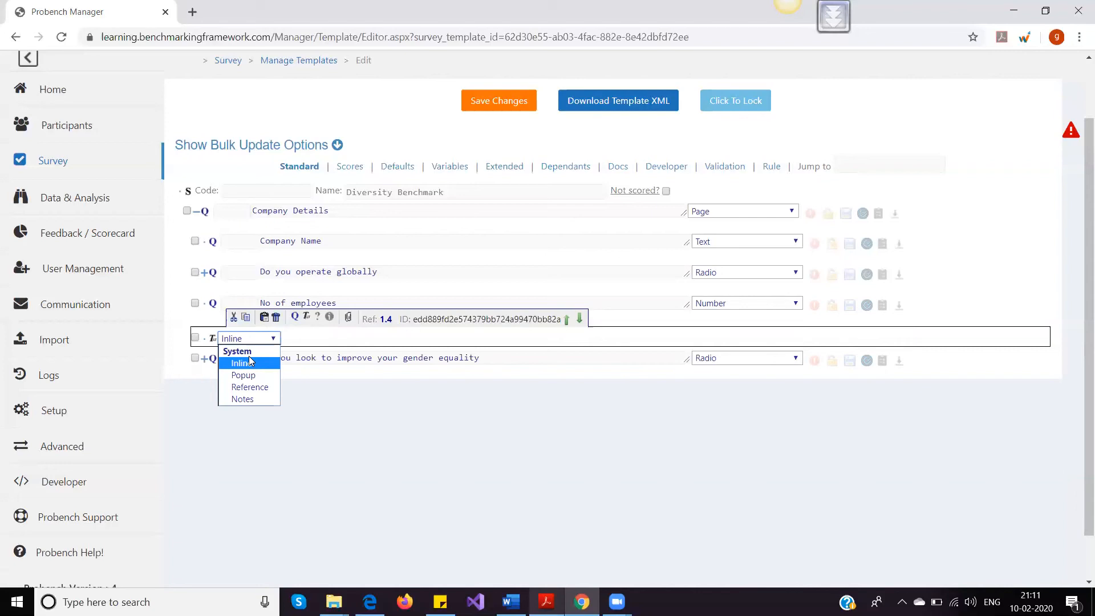
left_click(212, 341)
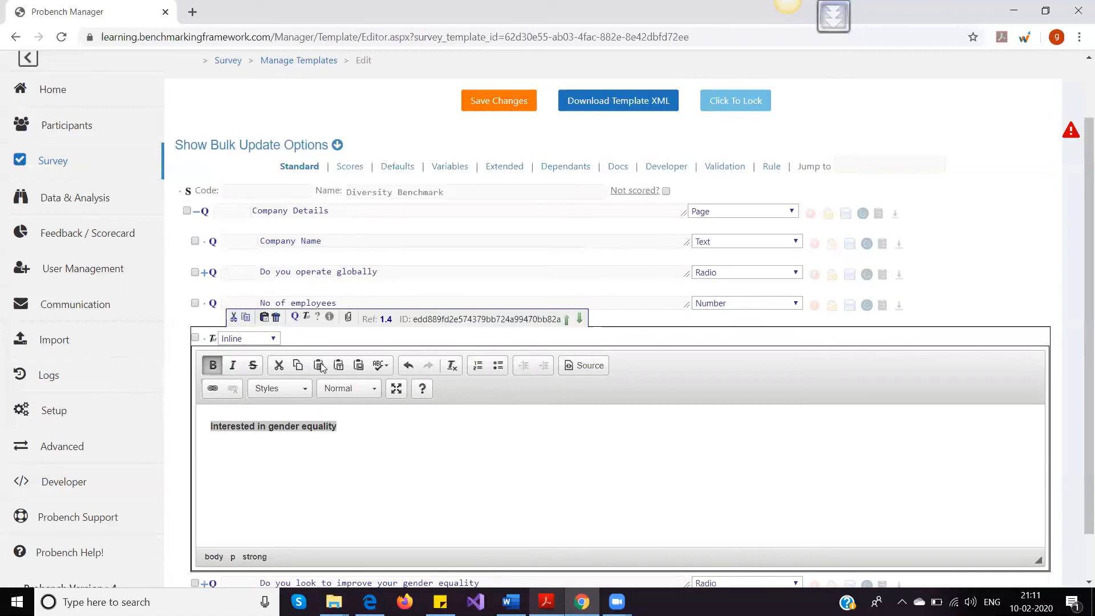
left_click(212, 339)
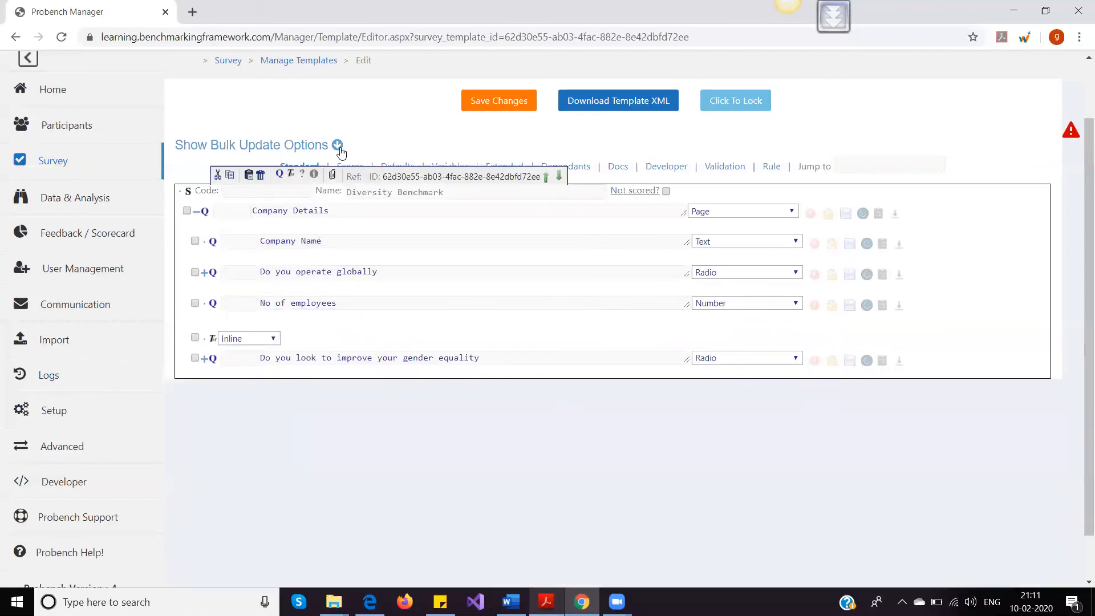
Add an empty condition item at the survey's root level, after the Company Details page, with Visible? as its condition type.
left_click(303, 175)
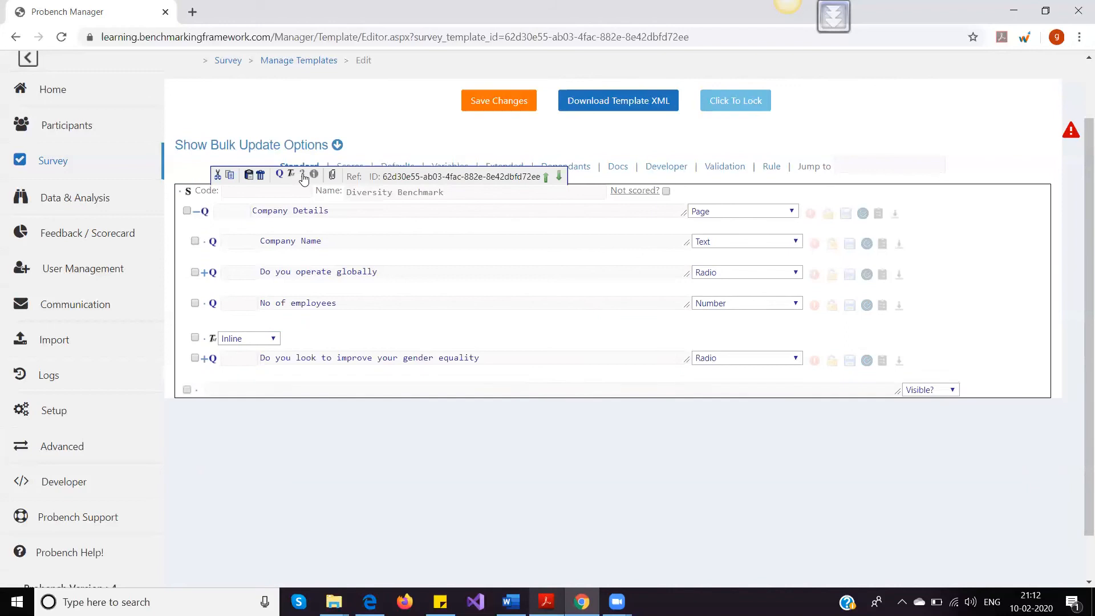
left_click(229, 394)
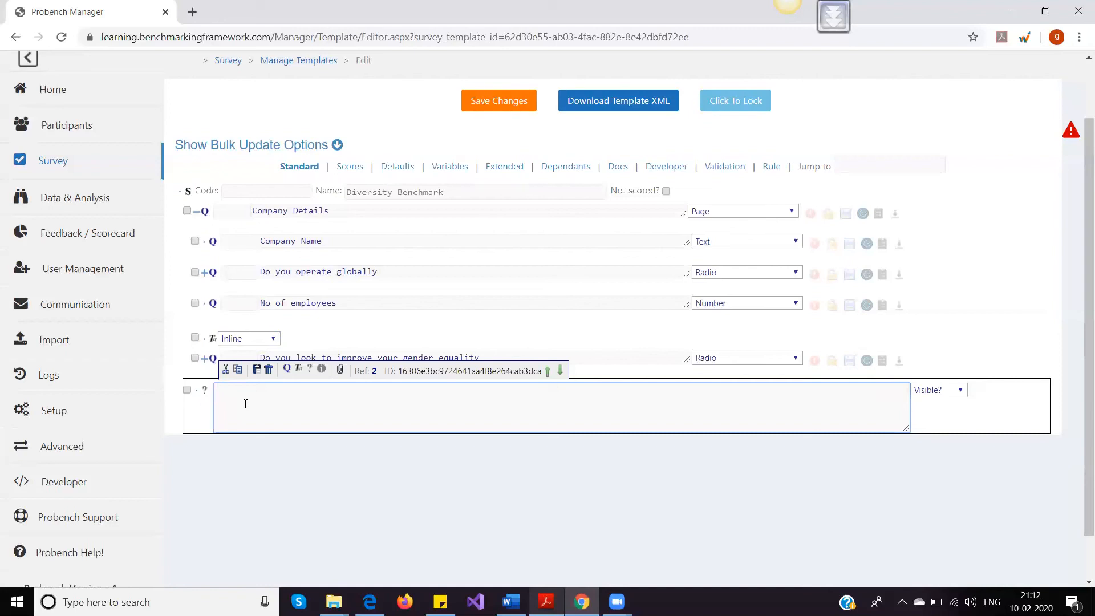
left_click(936, 391)
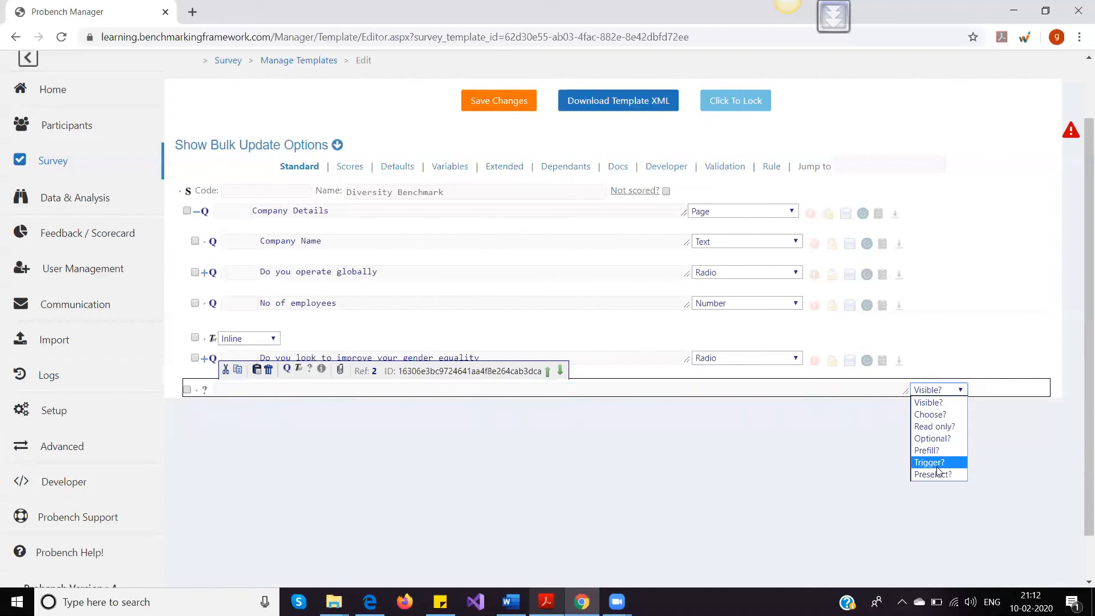
left_click(934, 402)
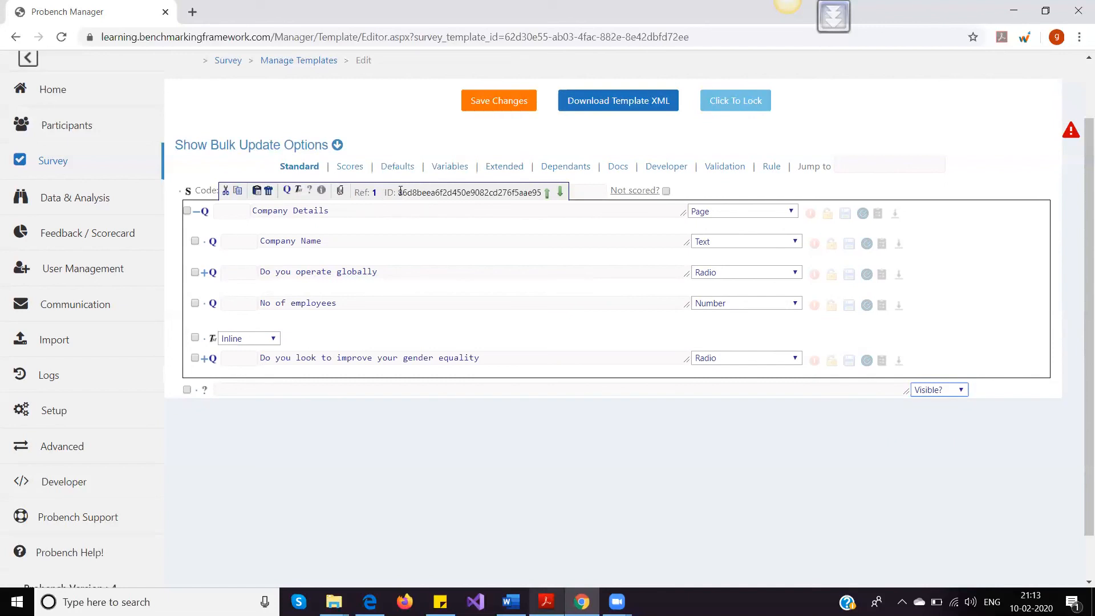
Examine the unique node IDs of Company Details and its Company Name, "Do you operate globally" and "No of employees" questions.
left_click_drag(400, 192, 543, 194)
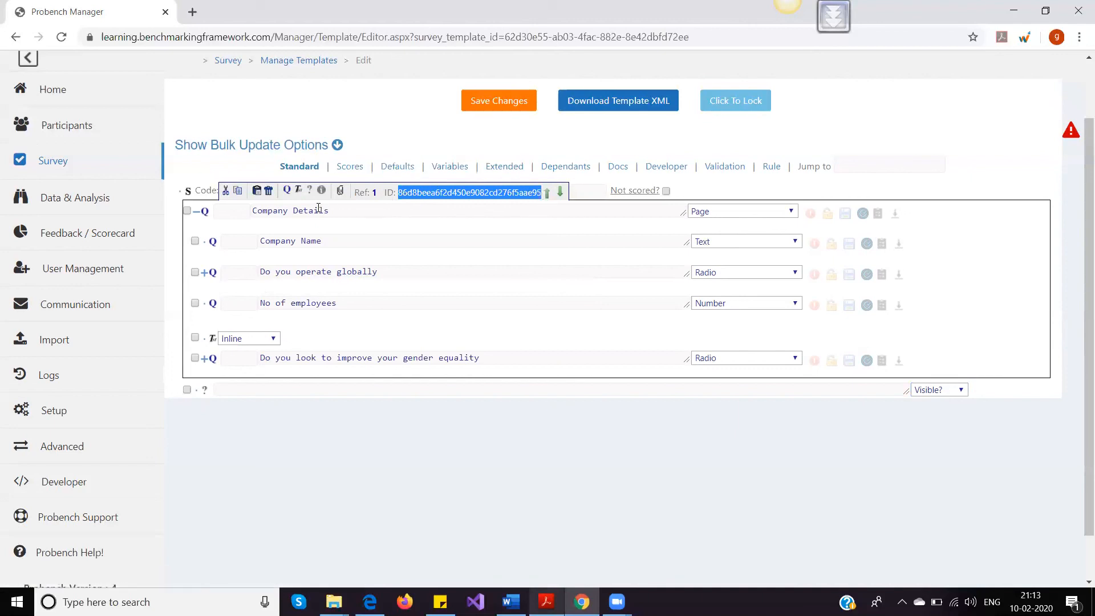
left_click(305, 253)
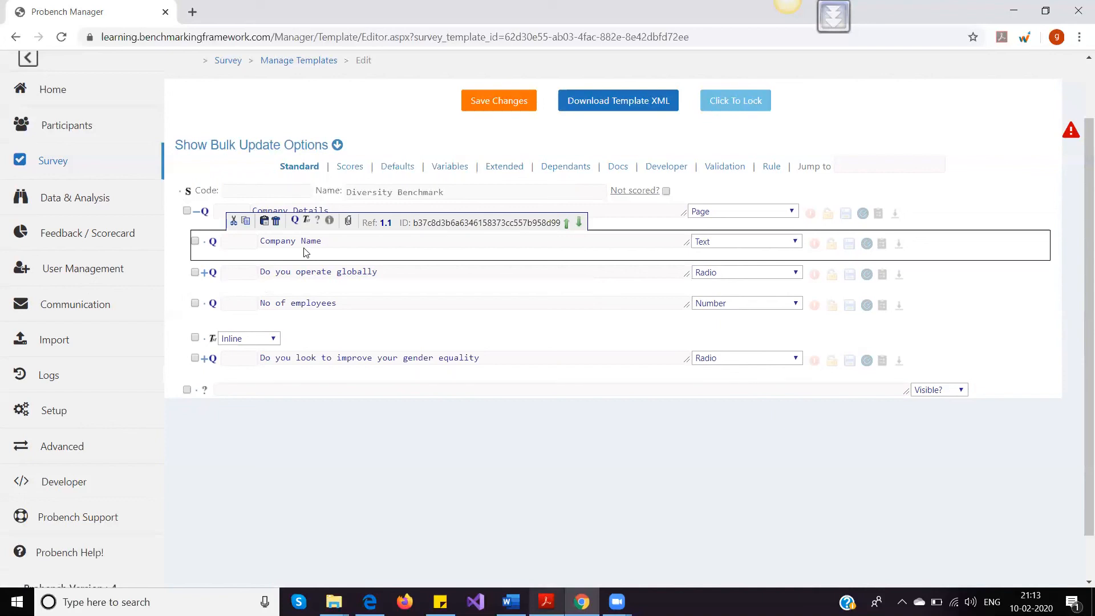
left_click(304, 271)
left_click_drag(413, 253, 555, 253)
left_click(423, 207)
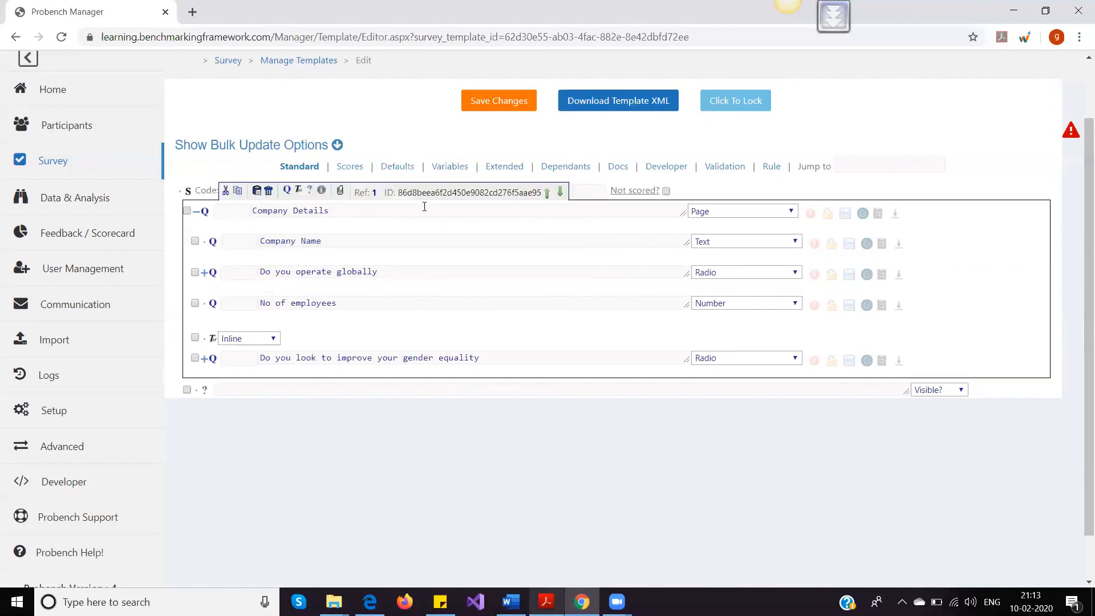
left_click(418, 238)
double_click(413, 222)
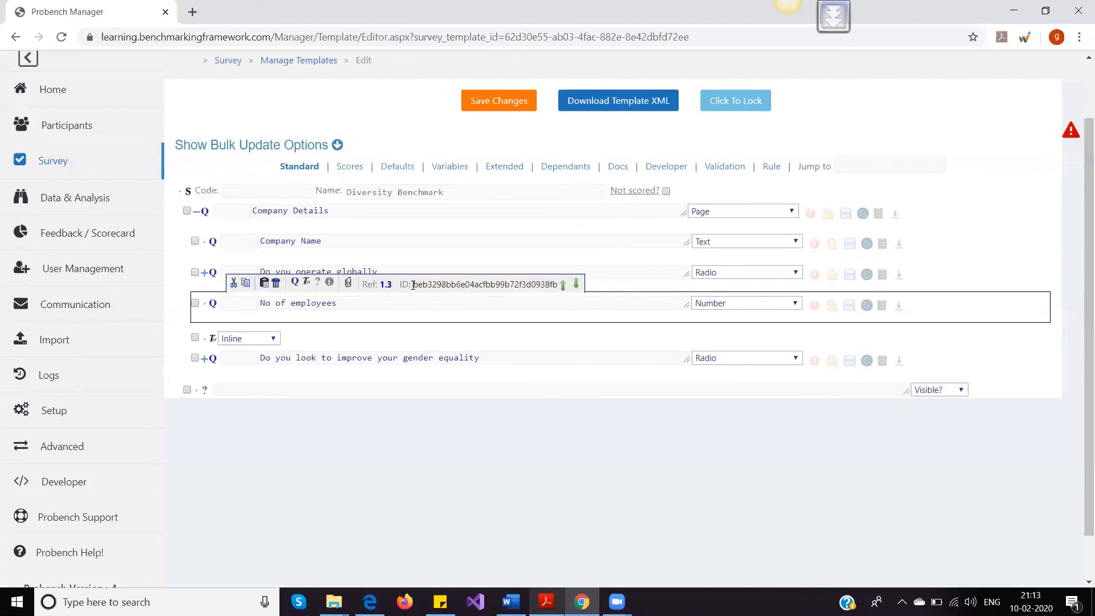
left_click_drag(413, 284, 557, 284)
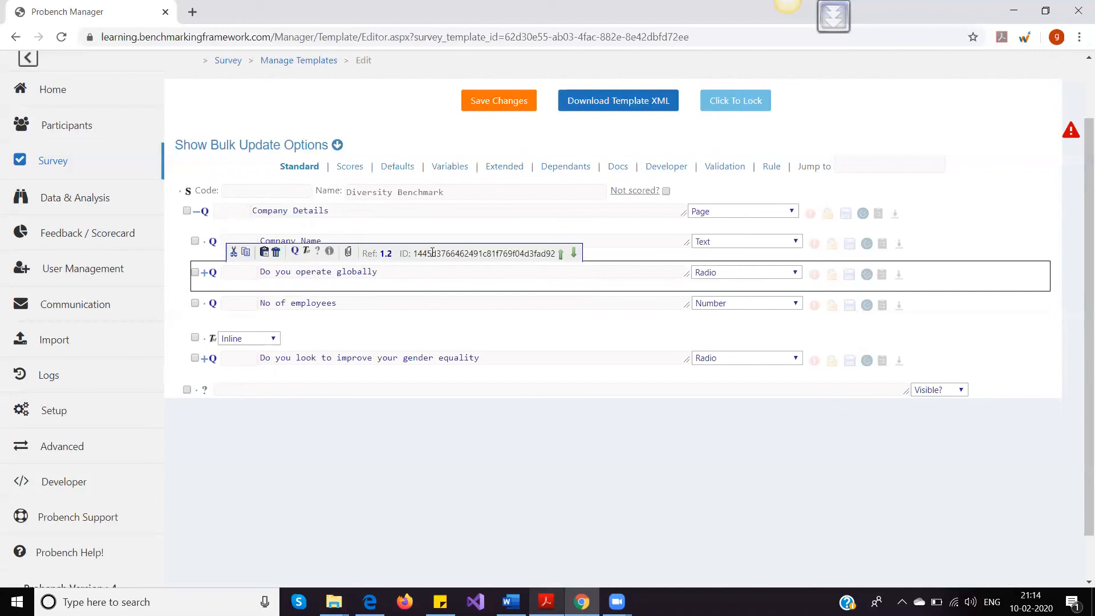
Copy the ID of the "Do you operate globally" question, jump to that node by its ID, and select the ID there.
double_click(434, 253)
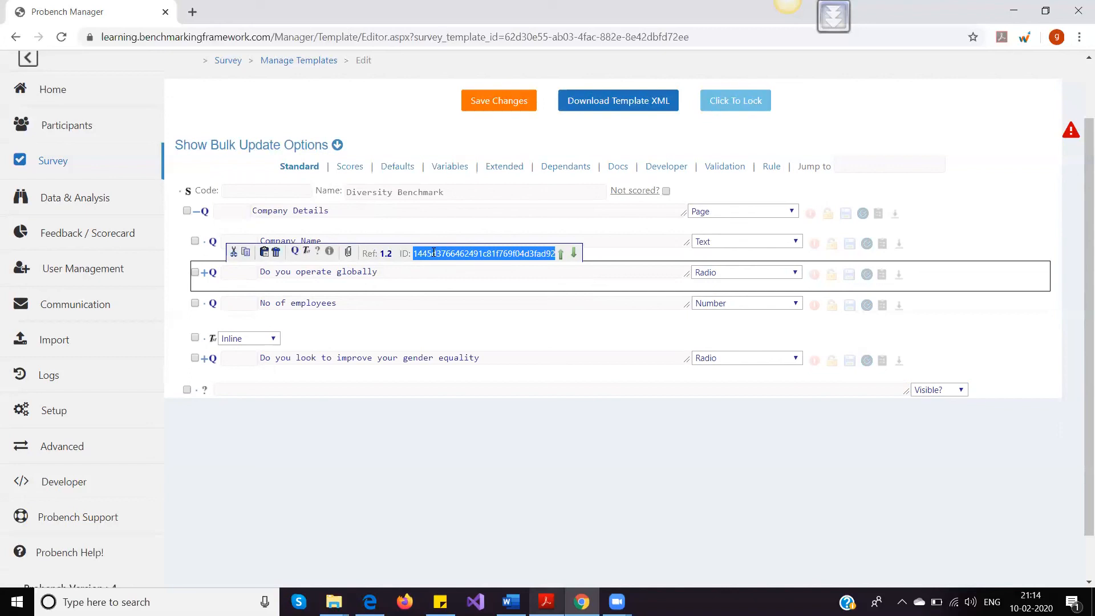
left_click(860, 160)
key("ctrl+v")
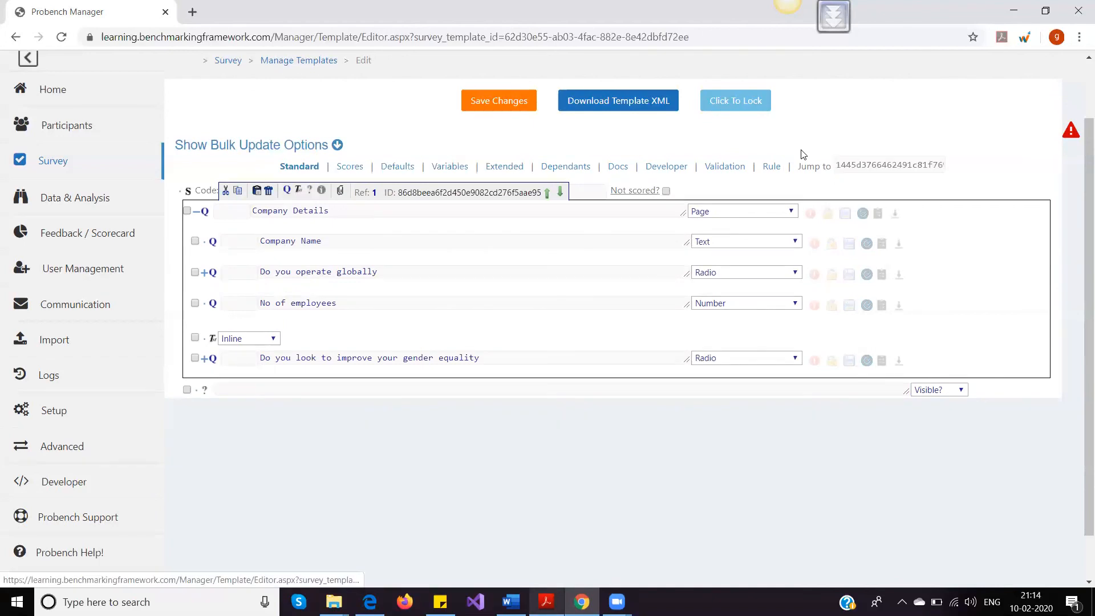
key("Return")
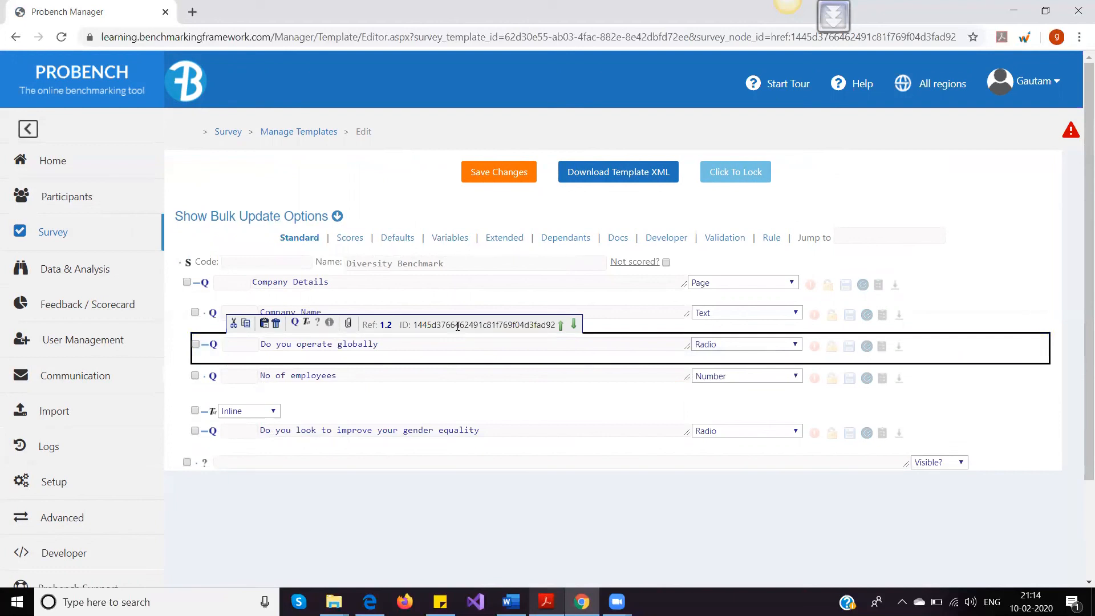
left_click_drag(413, 326, 556, 326)
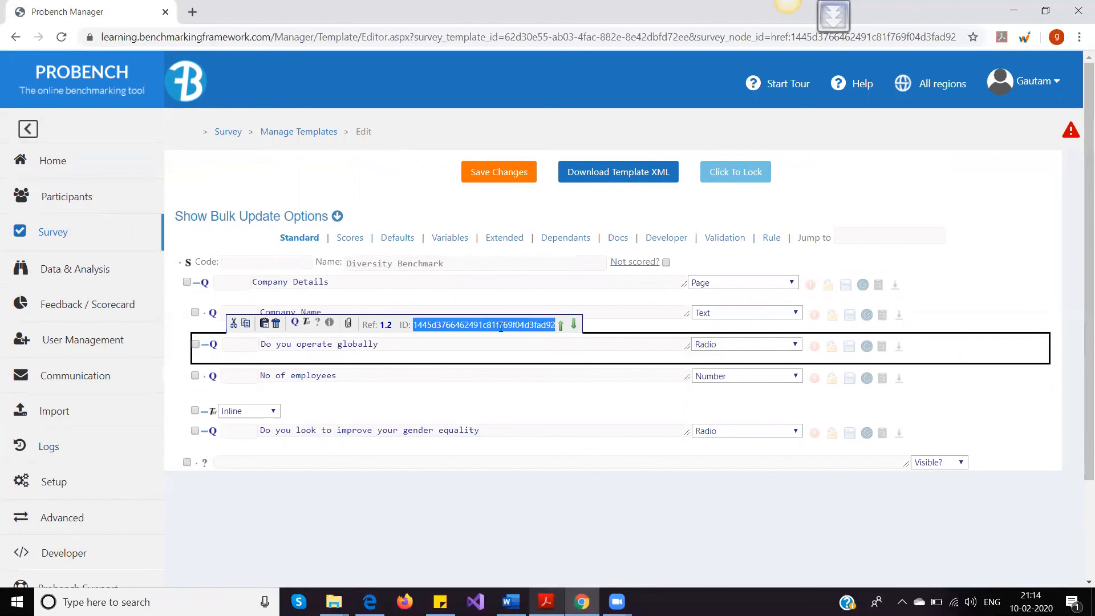